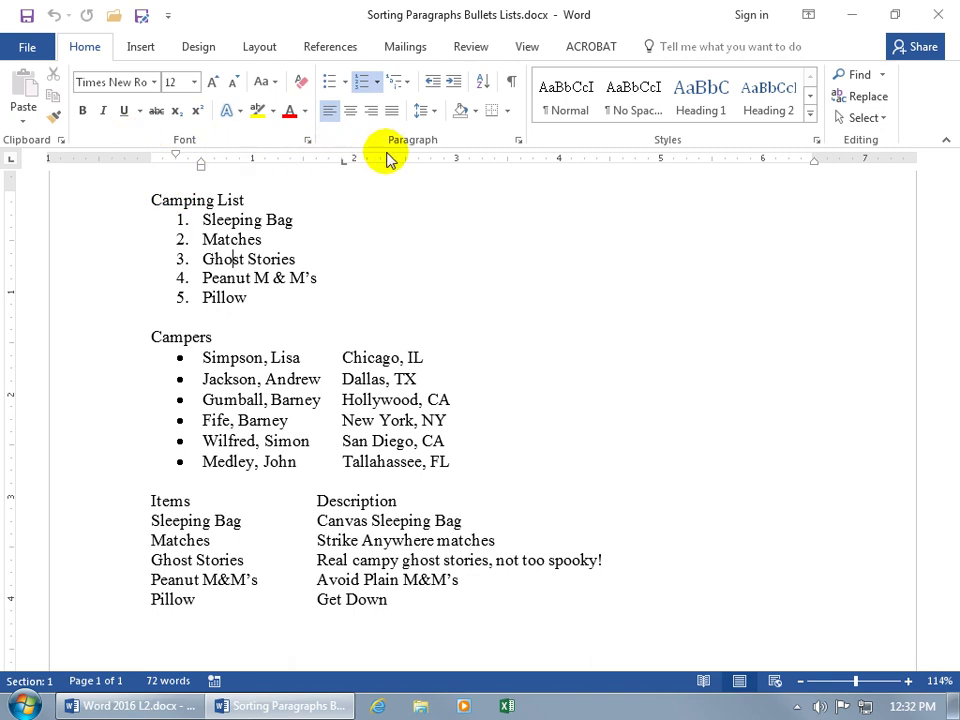
Step: Select the five numbered items under Camping List, from Sleeping Bag to Pillow
{"action": "left_click", "coordinate": [484, 85]}
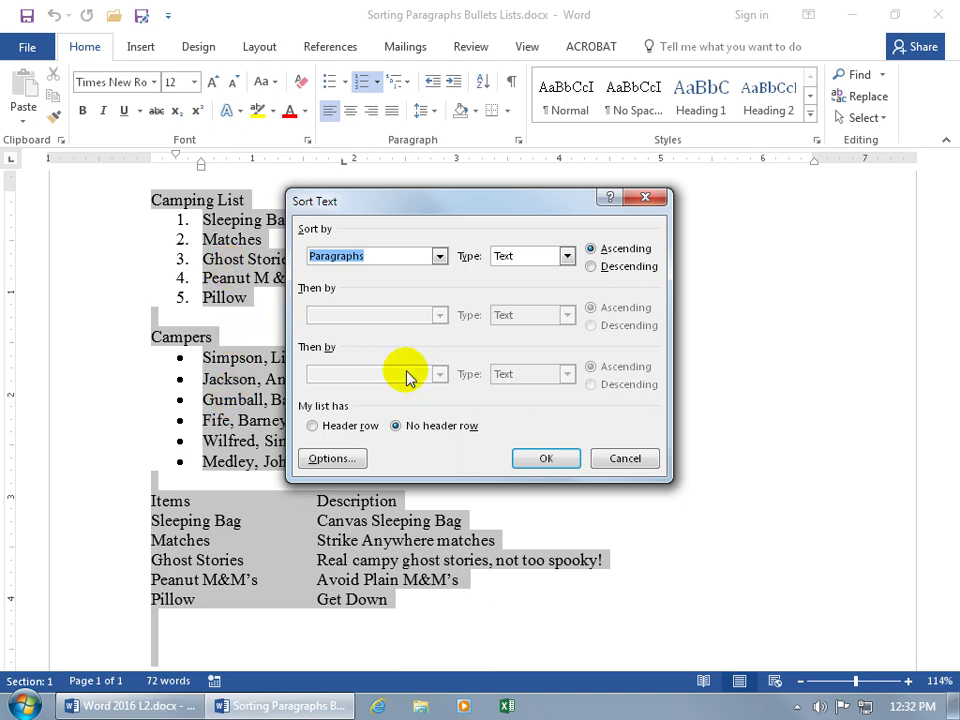
{"action": "left_click", "coordinate": [608, 457]}
{"action": "left_click_drag", "start_coordinate": [204, 220], "coordinate": [246, 294]}
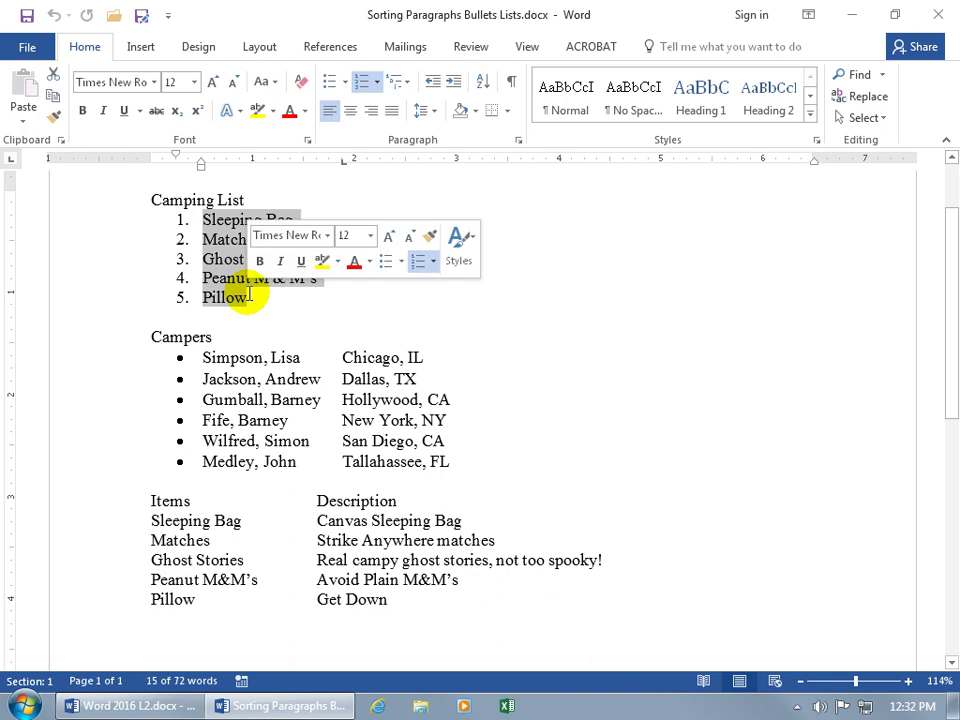
Step: Examine which sort keys are available for the selected Camping List items
{"action": "left_click", "coordinate": [481, 82]}
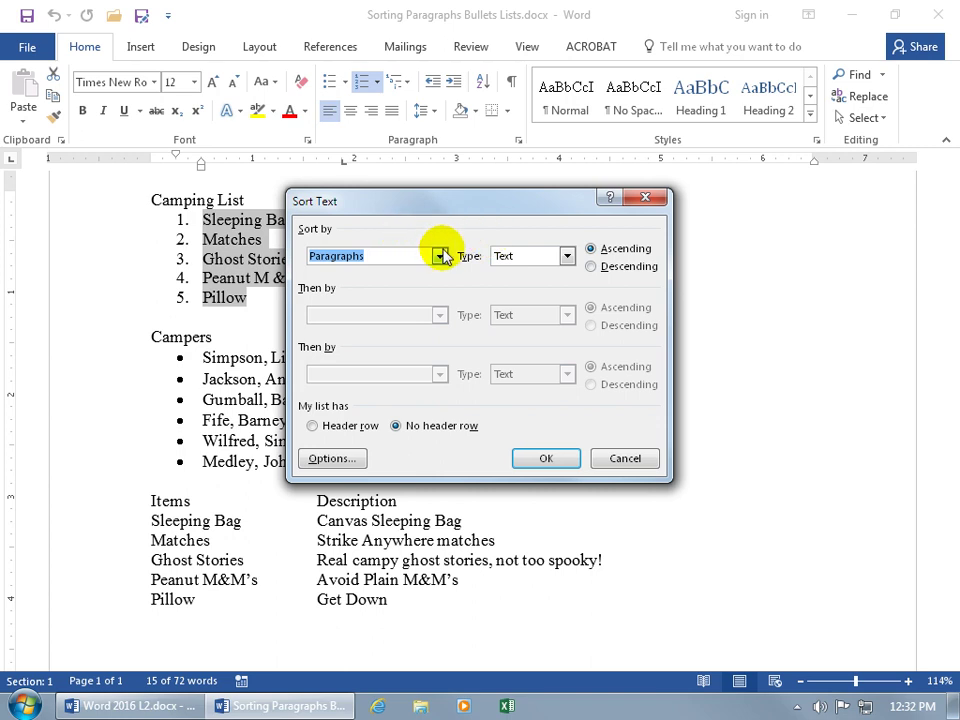
{"action": "left_click", "coordinate": [439, 256]}
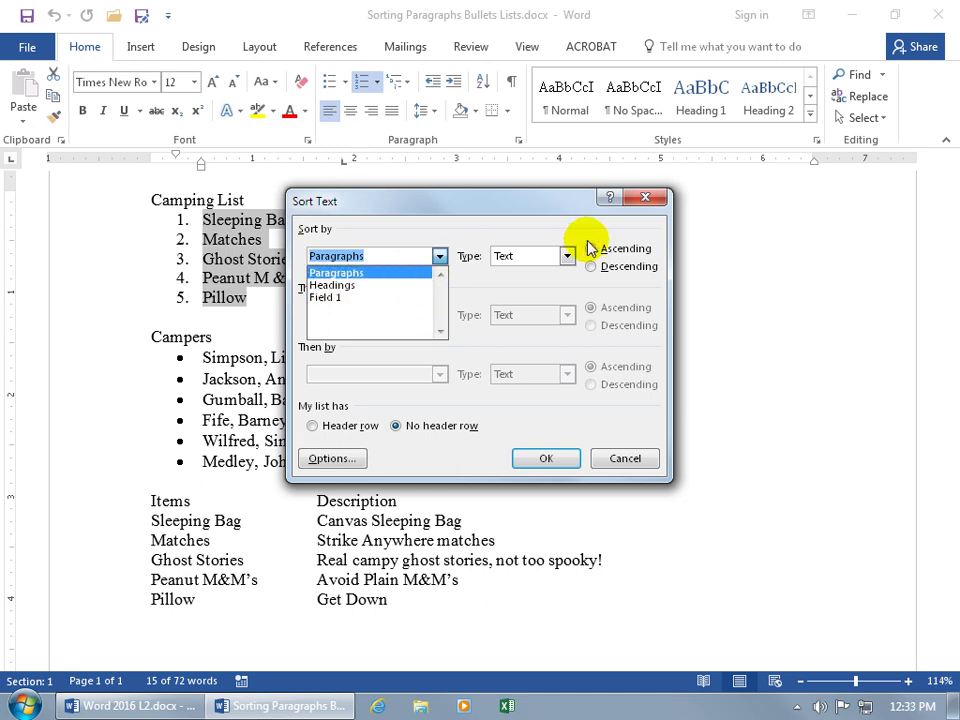
{"action": "left_click", "coordinate": [635, 198]}
{"action": "left_click", "coordinate": [641, 198]}
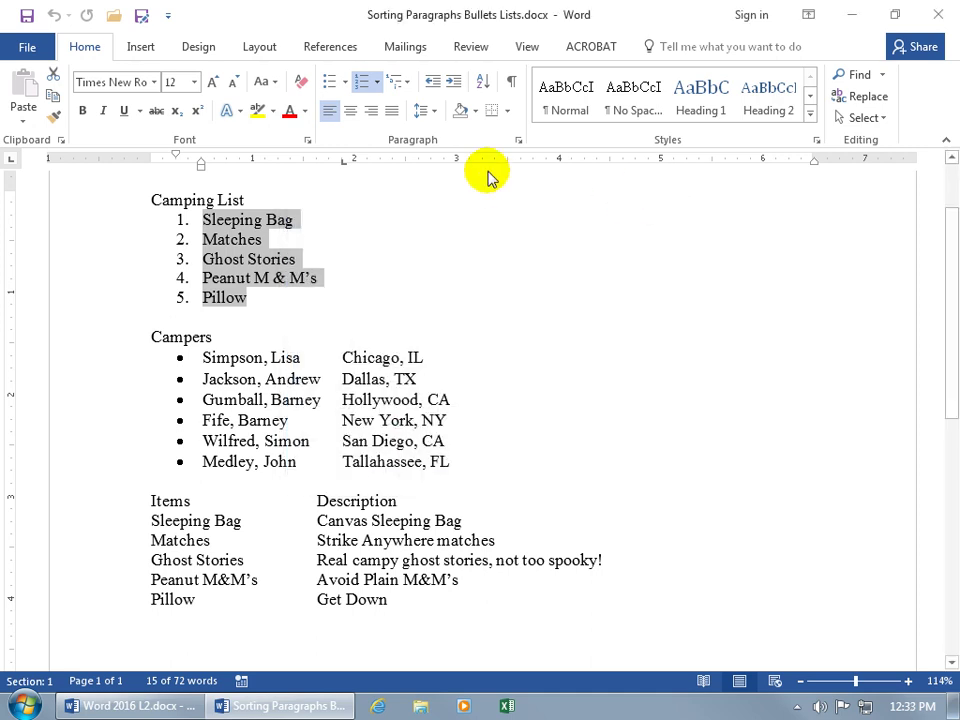
Step: Show the formatting marks and try sorting the Camping List items by Field 1 with the Other field separator
{"action": "left_click", "coordinate": [510, 81]}
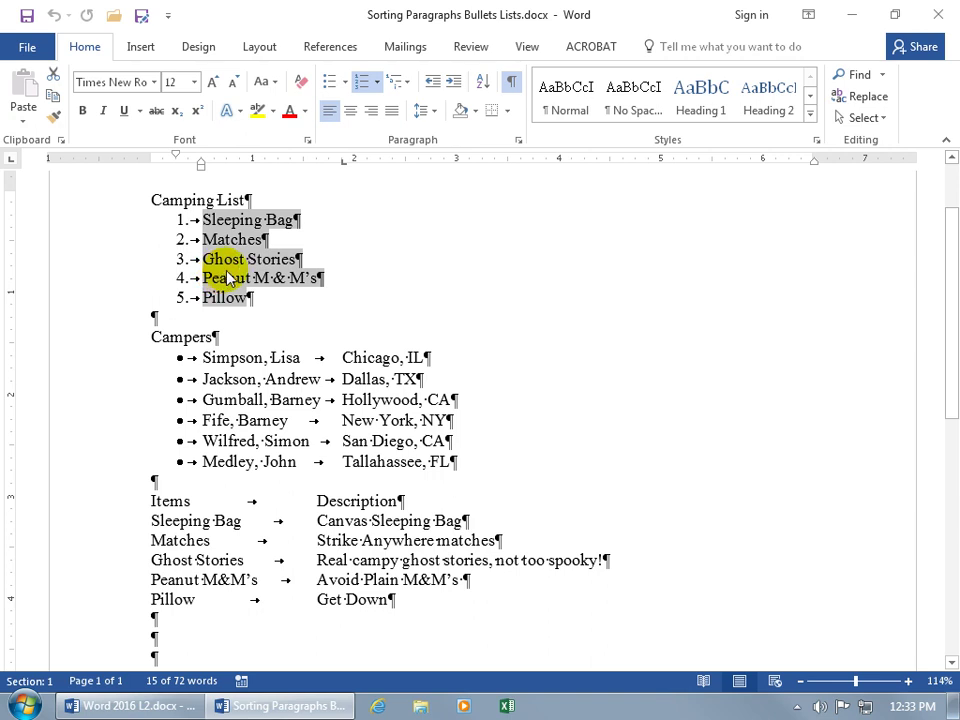
{"action": "left_click", "coordinate": [485, 90]}
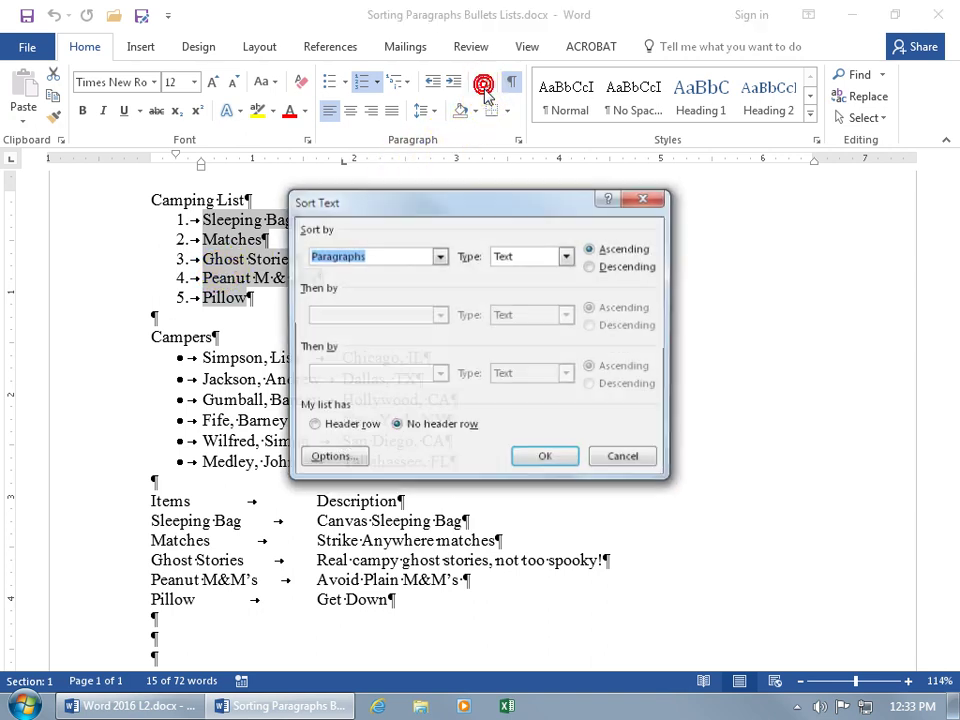
{"action": "left_click", "coordinate": [439, 256]}
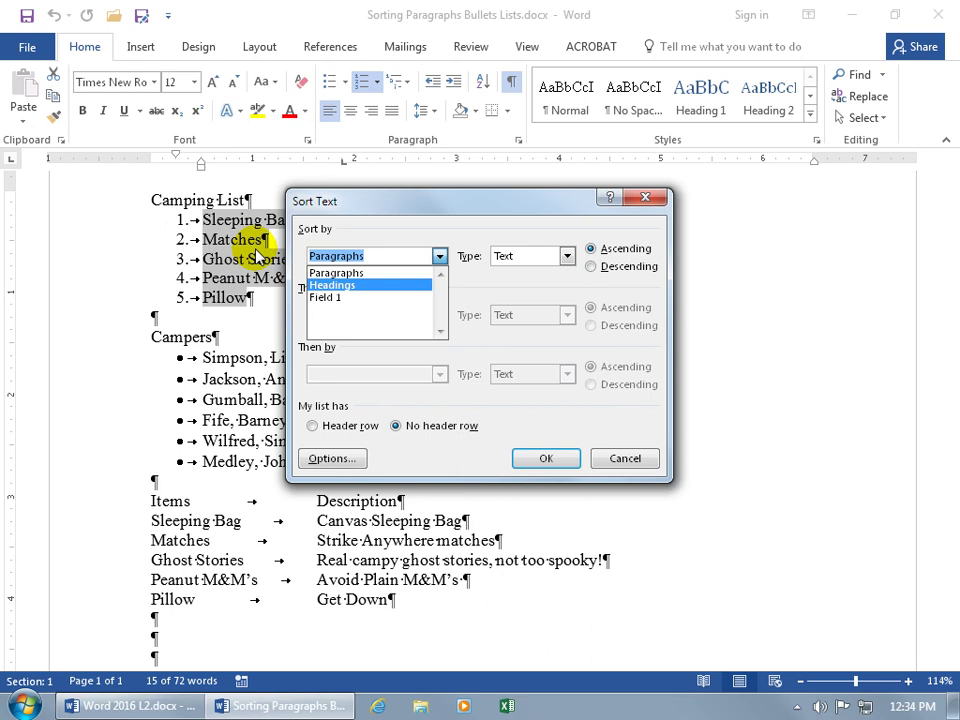
{"action": "left_click", "coordinate": [323, 298]}
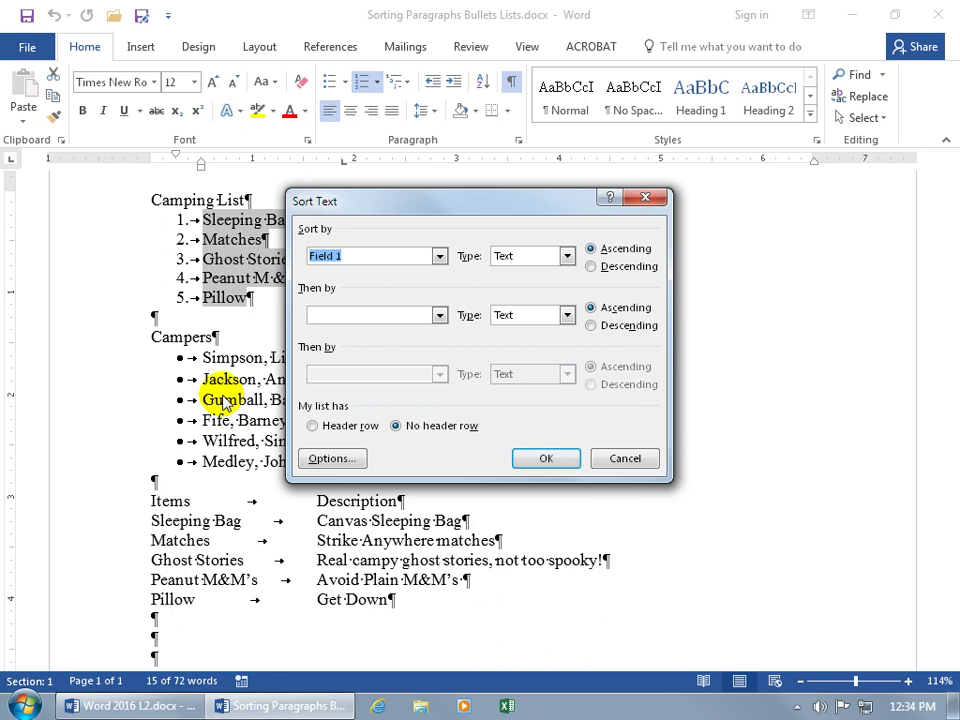
{"action": "left_click", "coordinate": [330, 460]}
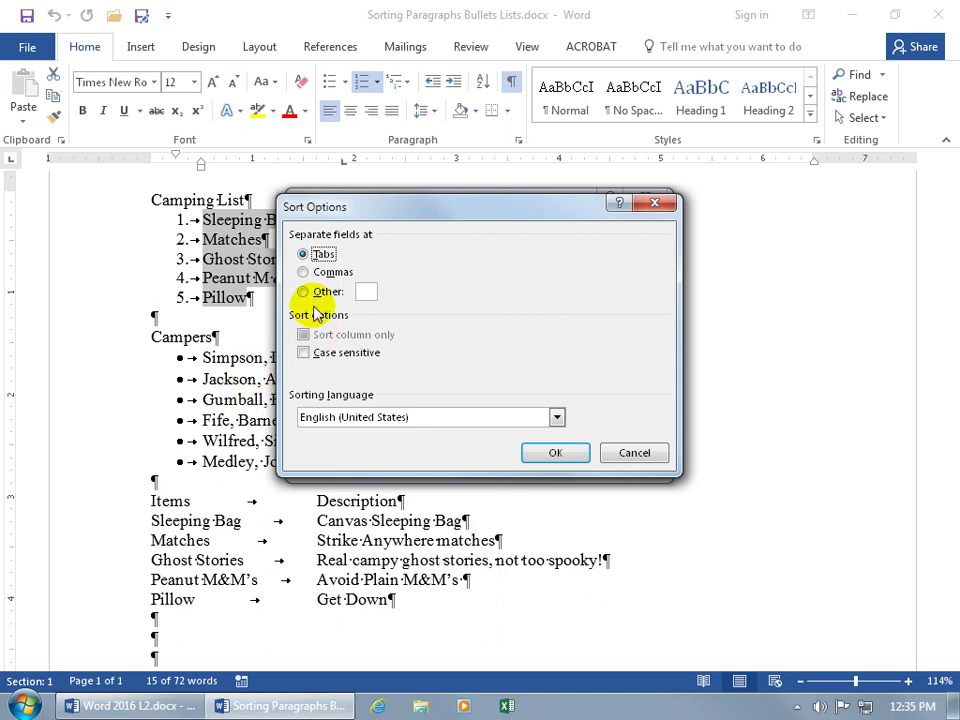
{"action": "left_click", "coordinate": [303, 292]}
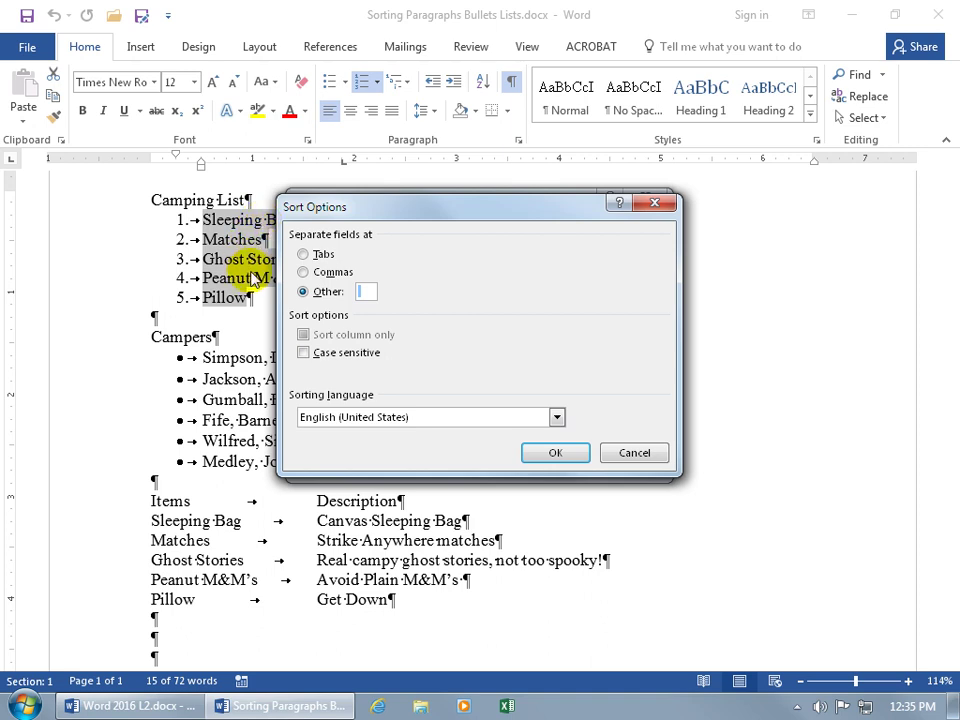
{"action": "left_click_drag", "start_coordinate": [311, 213], "coordinate": [354, 208]}
{"action": "left_click", "coordinate": [677, 455]}
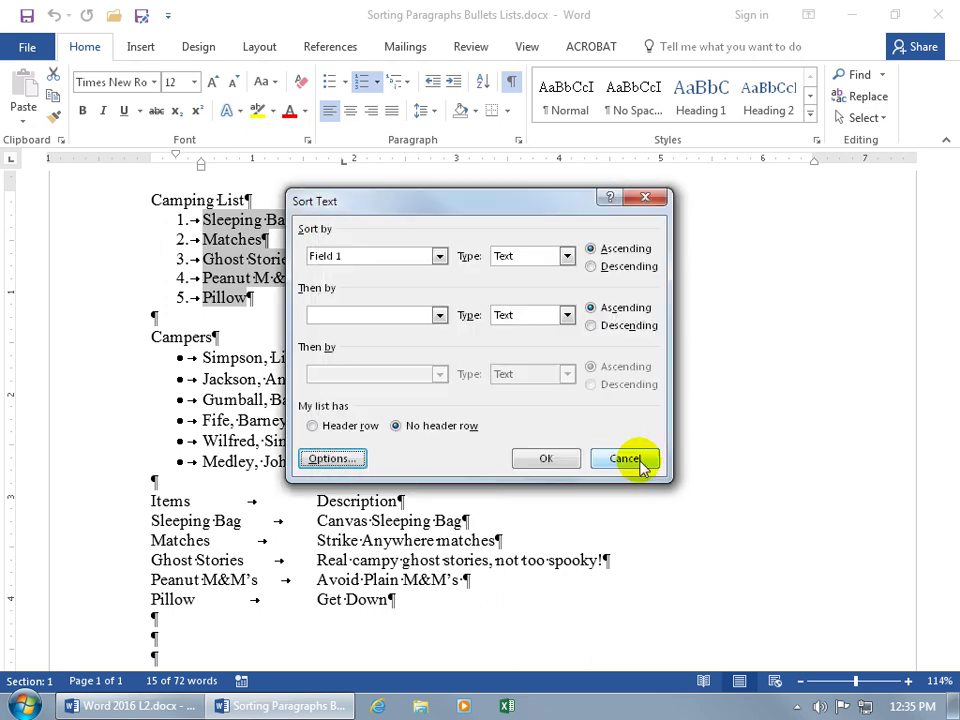
{"action": "left_click", "coordinate": [632, 459]}
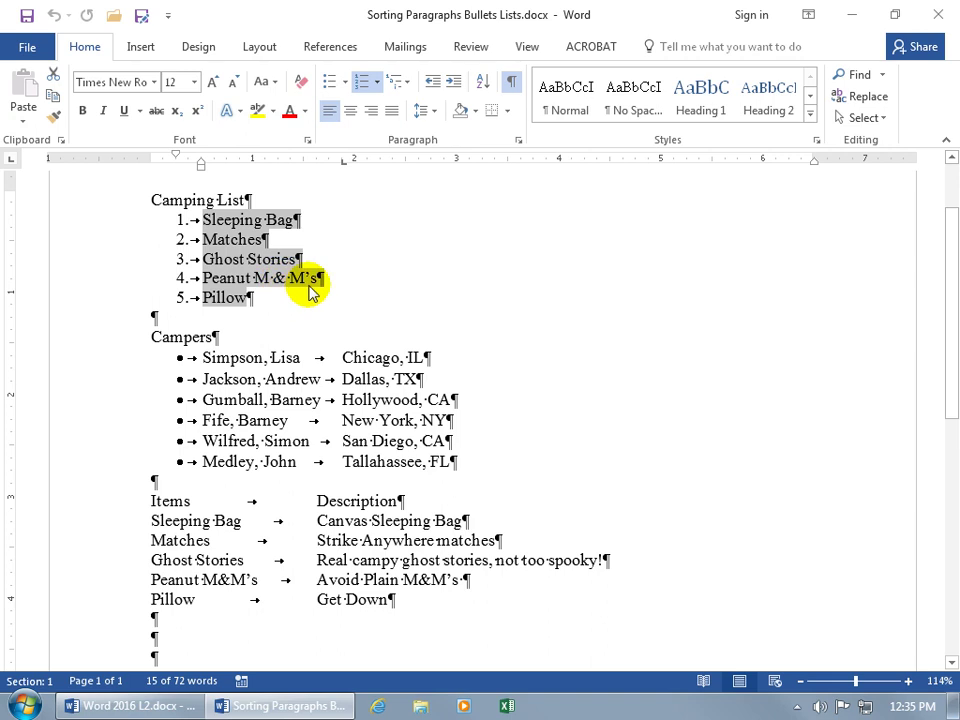
Step: In the sort options for the Camping List items, separate the fields at the Other character, a space
{"action": "left_click", "coordinate": [487, 83]}
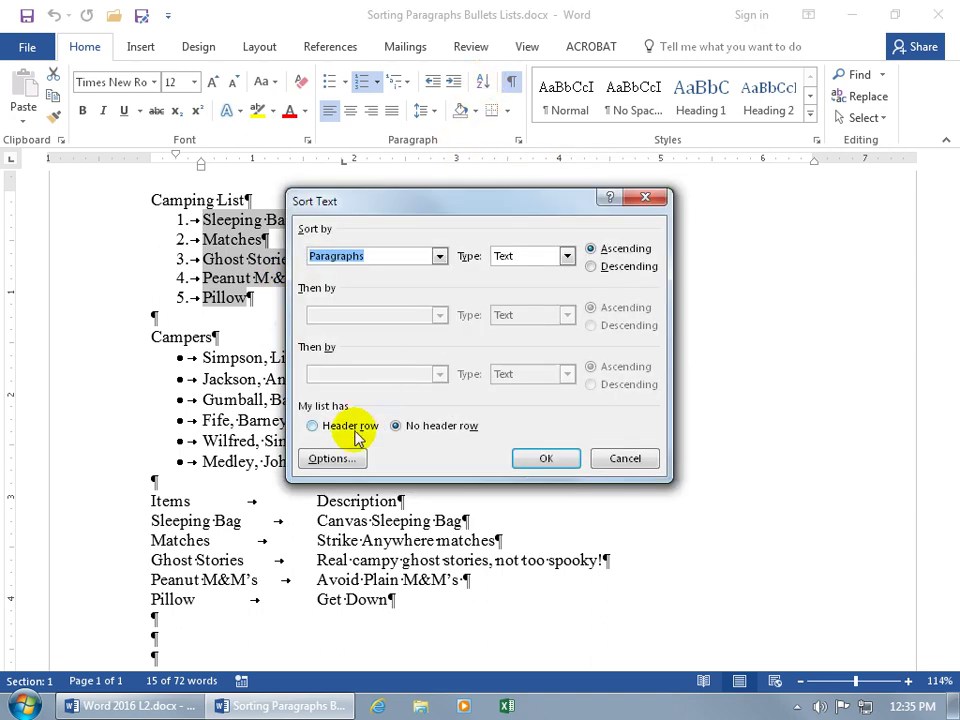
{"action": "left_click", "coordinate": [343, 459]}
{"action": "left_click", "coordinate": [347, 292]}
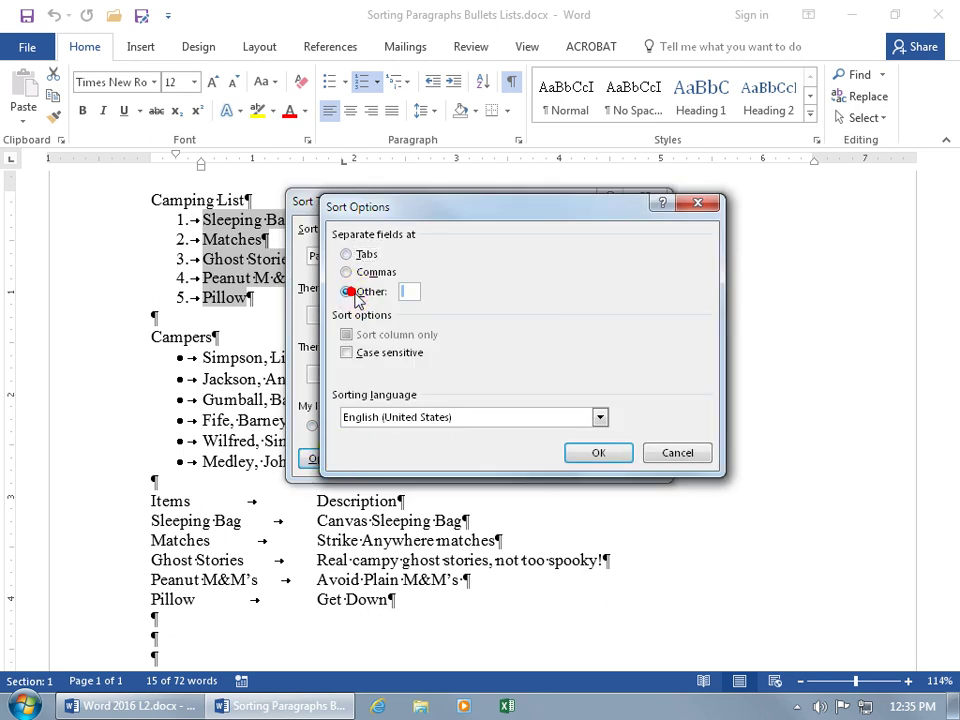
{"action": "left_click", "coordinate": [583, 454]}
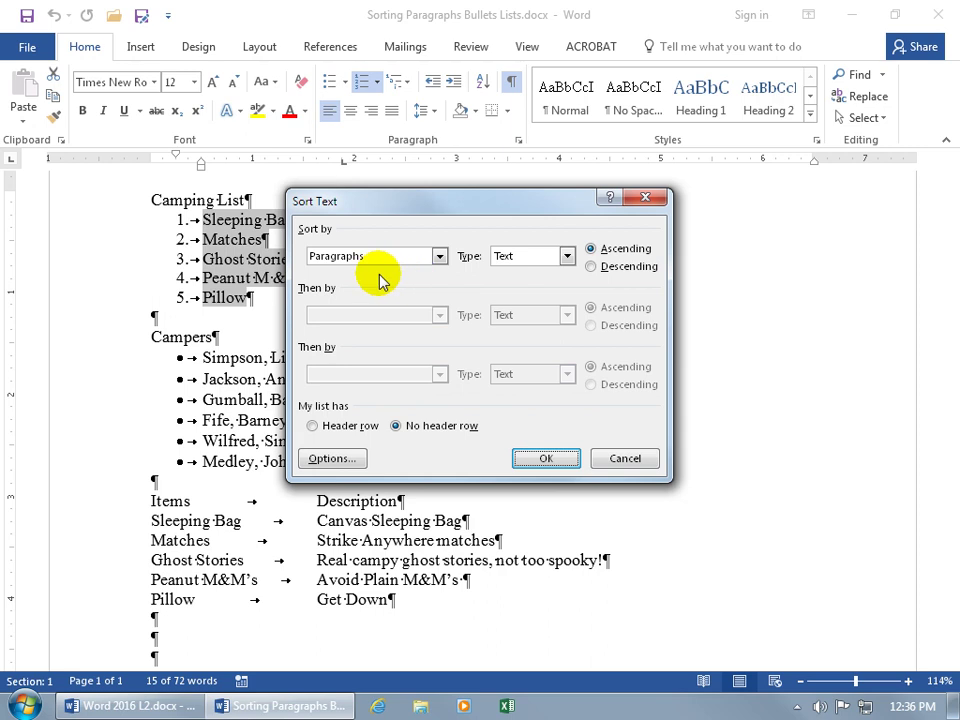
Step: Sort the Camping List items by Paragraphs as Text in ascending order, after trying Word 2 as the sort key
{"action": "left_click", "coordinate": [441, 257]}
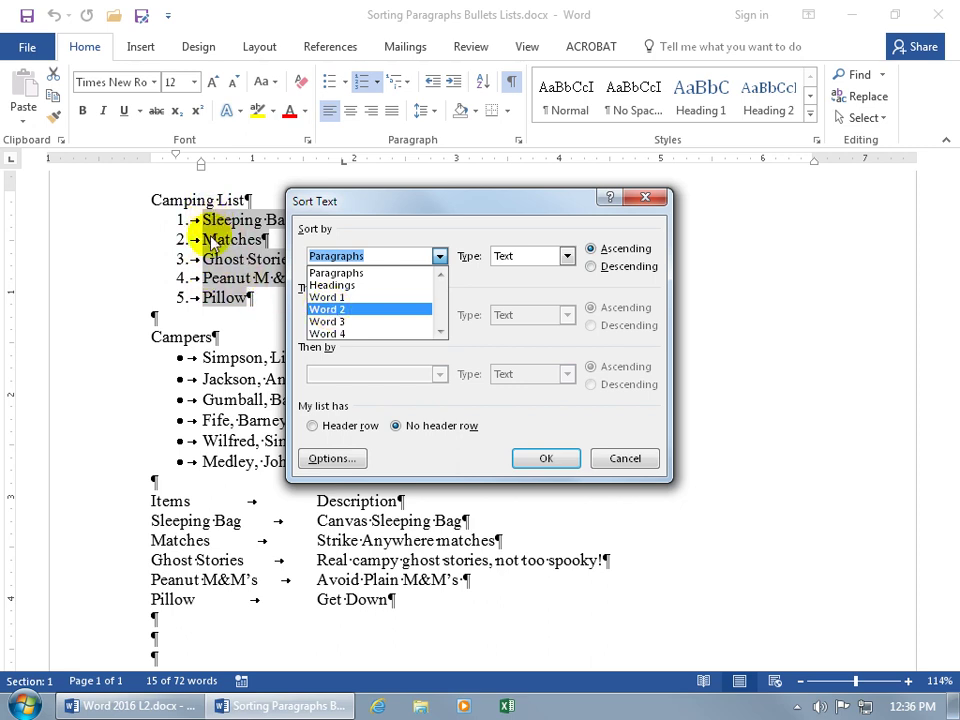
{"action": "left_click", "coordinate": [328, 310]}
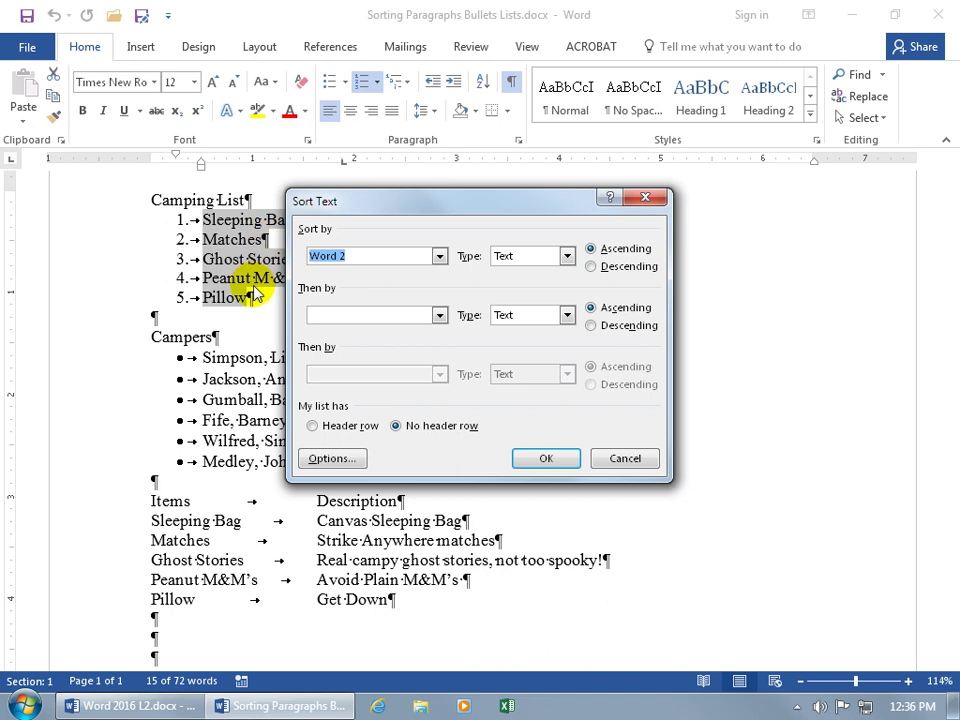
{"action": "left_click", "coordinate": [437, 256]}
{"action": "left_click", "coordinate": [407, 272]}
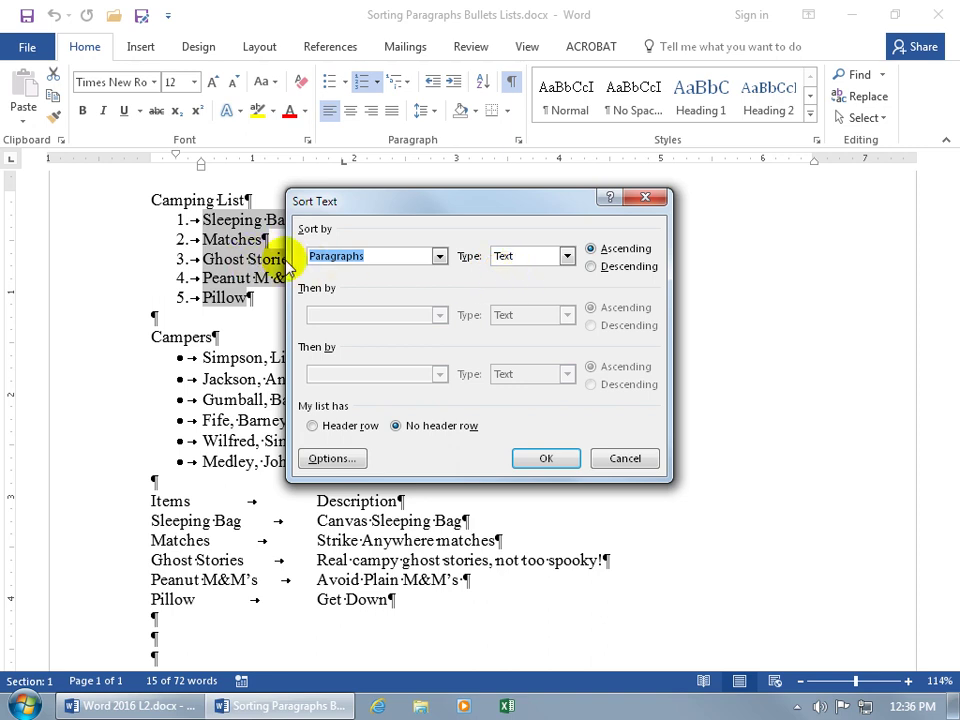
{"action": "left_click", "coordinate": [567, 257]}
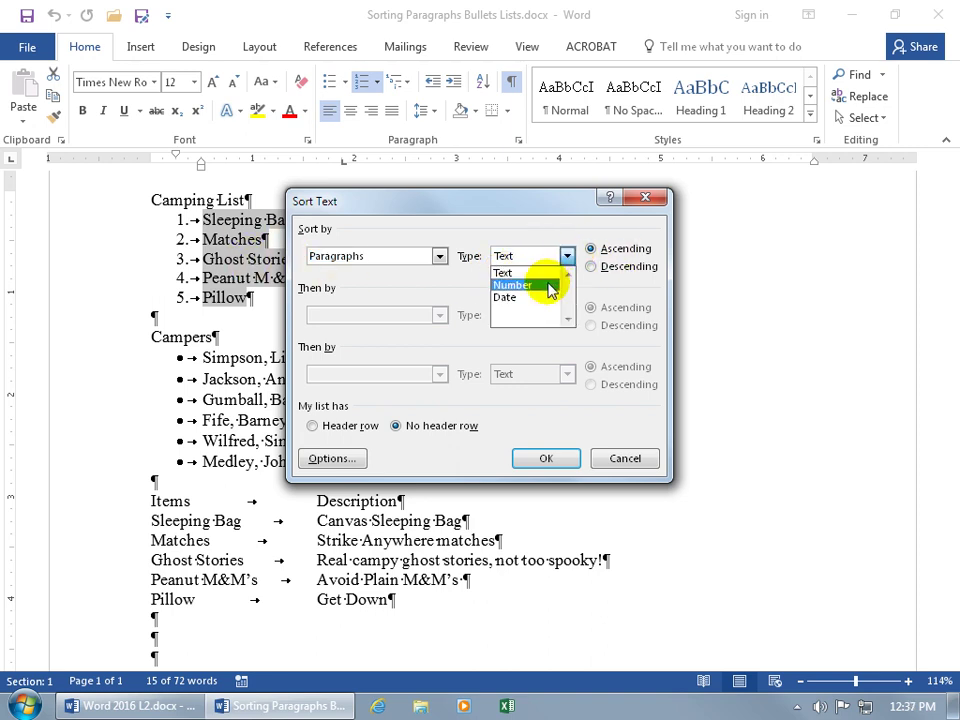
{"action": "left_click", "coordinate": [545, 273]}
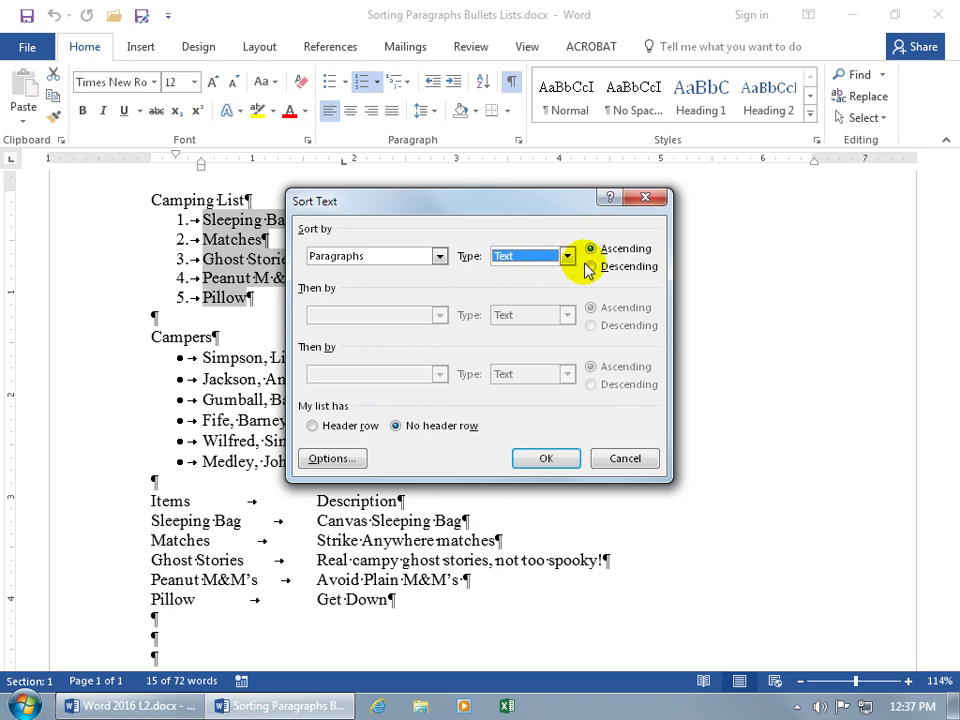
{"action": "left_click", "coordinate": [548, 458]}
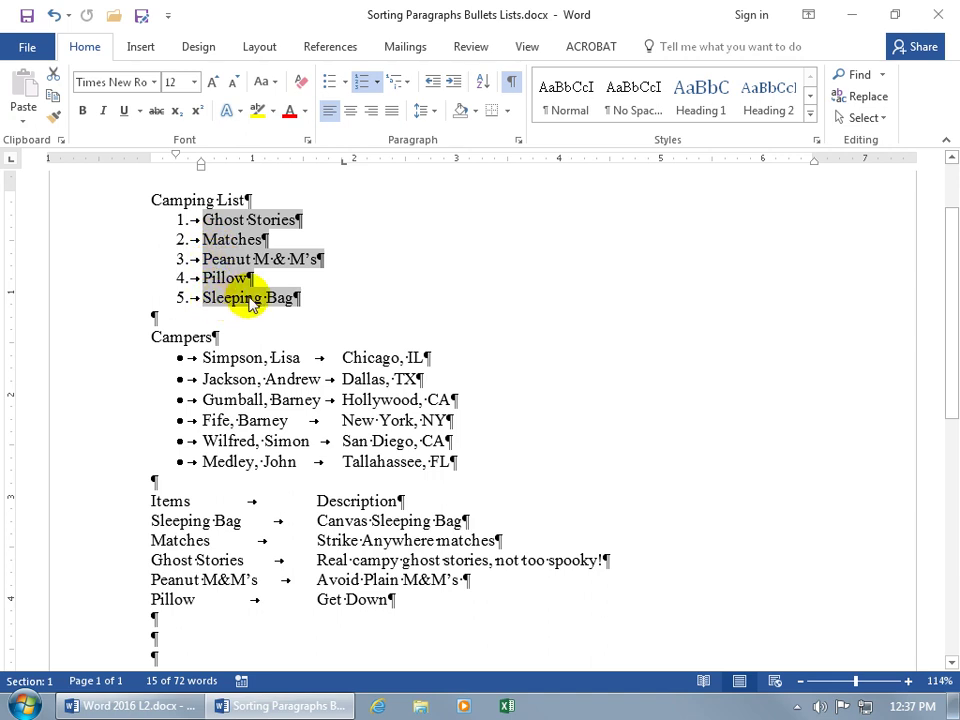
Step: Compare the Campers list with formatting marks shown and hidden to examine its separators, leaving the marks hidden
{"action": "left_click", "coordinate": [240, 362]}
{"action": "scroll", "coordinate": [233, 372], "scroll_direction": "down", "scroll_amount": 1}
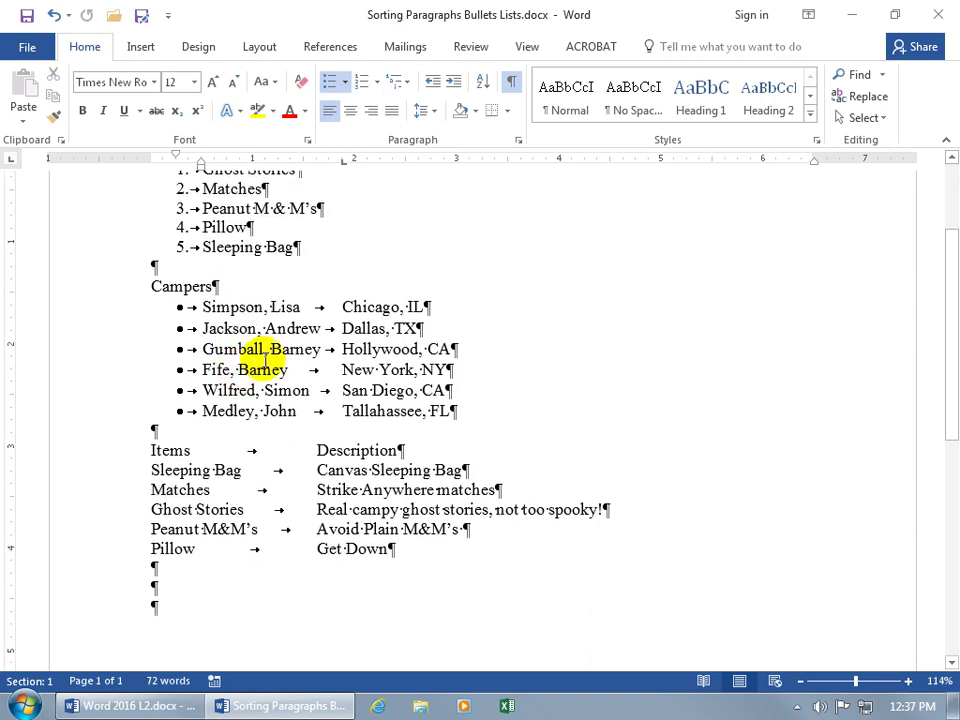
{"action": "left_click", "coordinate": [511, 82]}
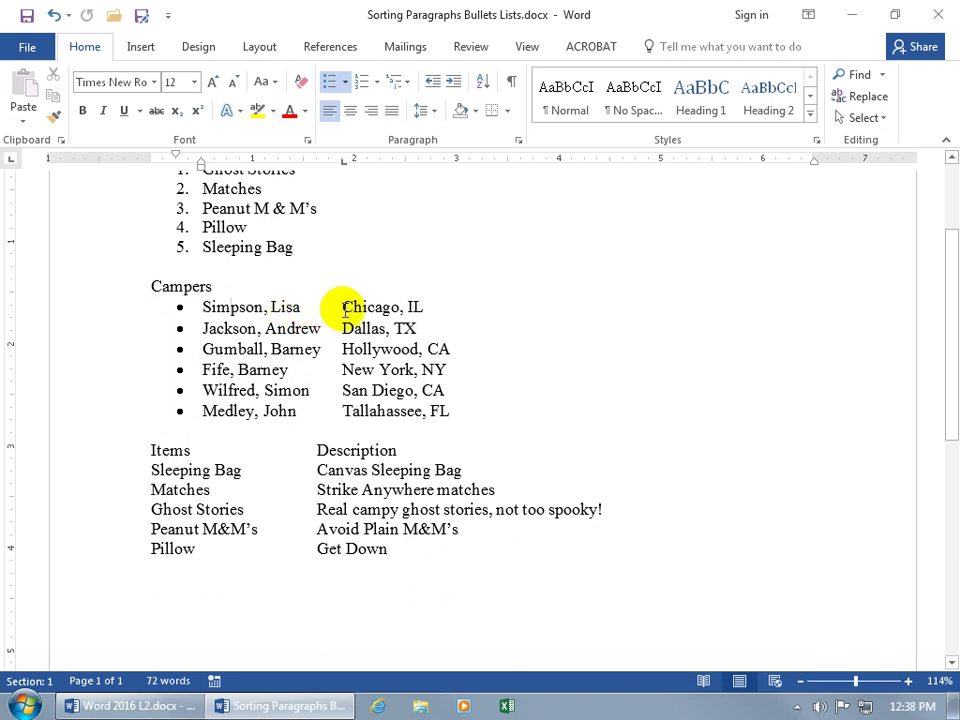
{"action": "left_click", "coordinate": [510, 81]}
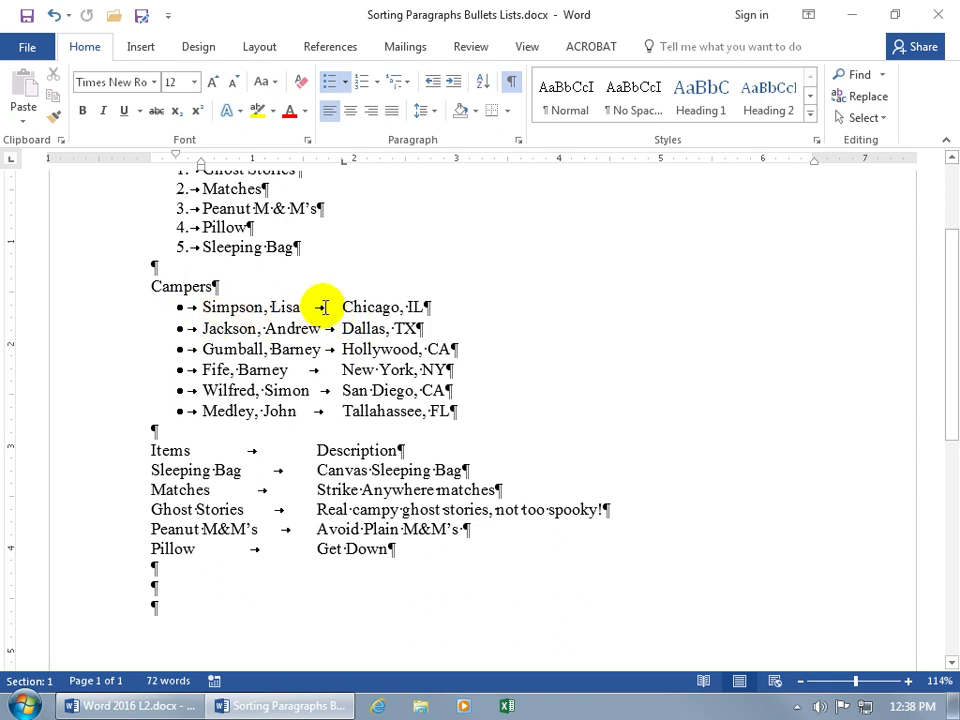
{"action": "left_click", "coordinate": [232, 309]}
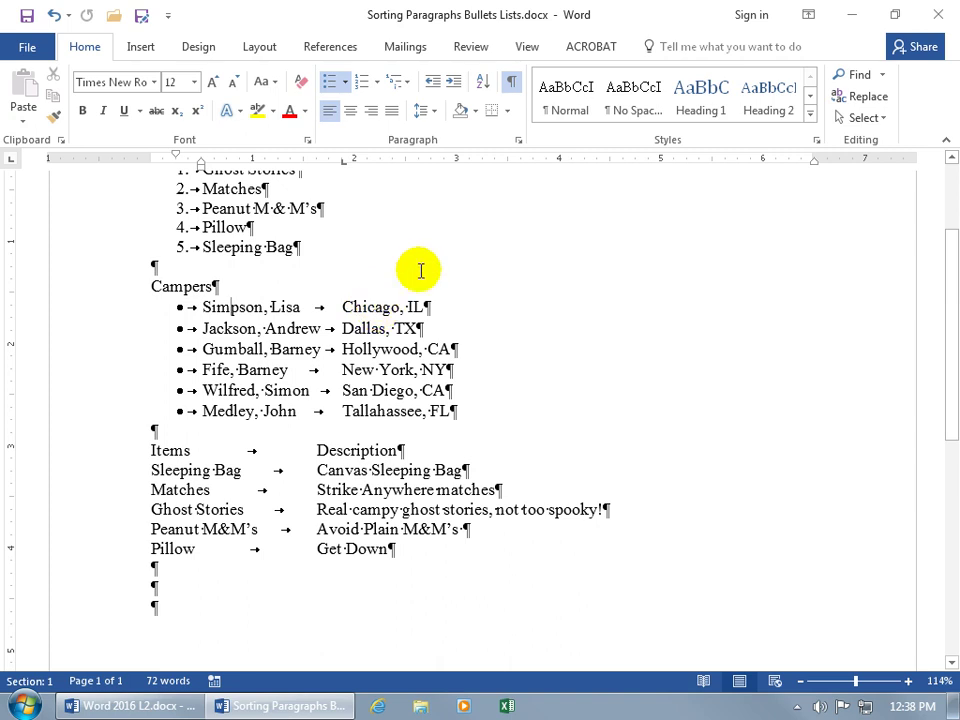
{"action": "left_click", "coordinate": [512, 82]}
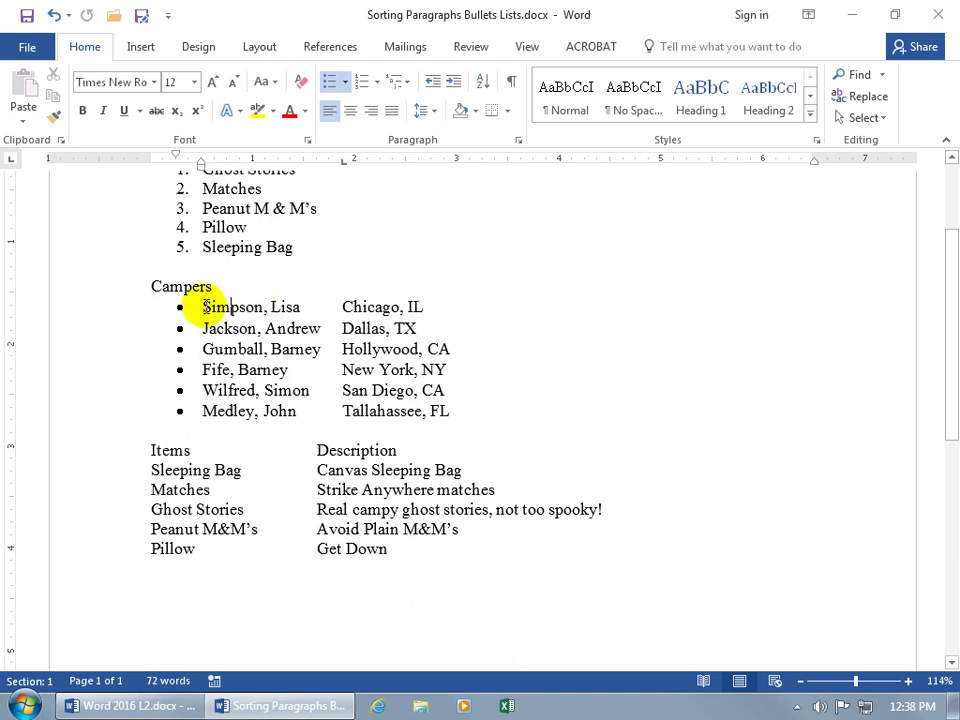
Step: Select all six bulleted Campers entries and open the list of sort keys offered for them
{"action": "left_click_drag", "start_coordinate": [203, 307], "coordinate": [443, 408]}
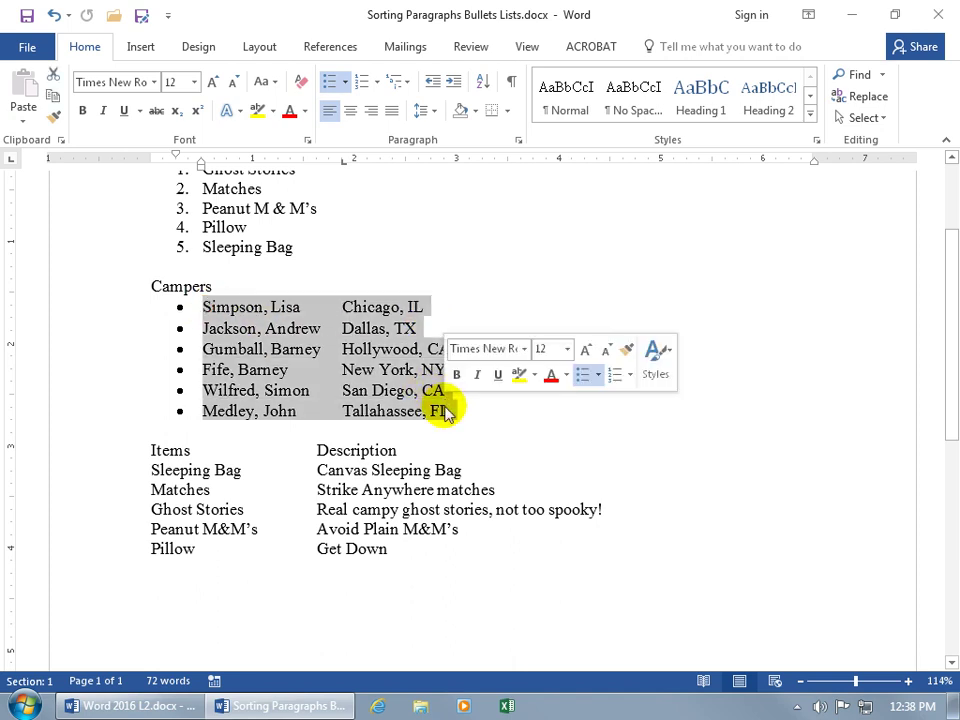
{"action": "left_click", "coordinate": [484, 88]}
{"action": "left_click", "coordinate": [439, 256]}
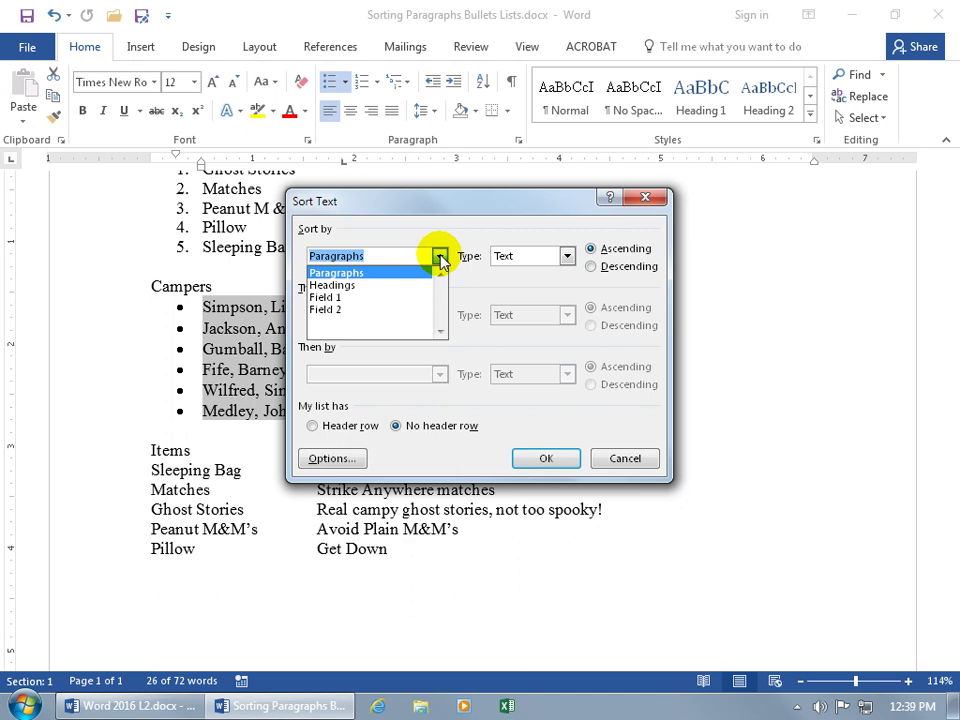
Step: Try separating the Campers entries' sort fields at commas and check the resulting sort keys
{"action": "left_click", "coordinate": [335, 461]}
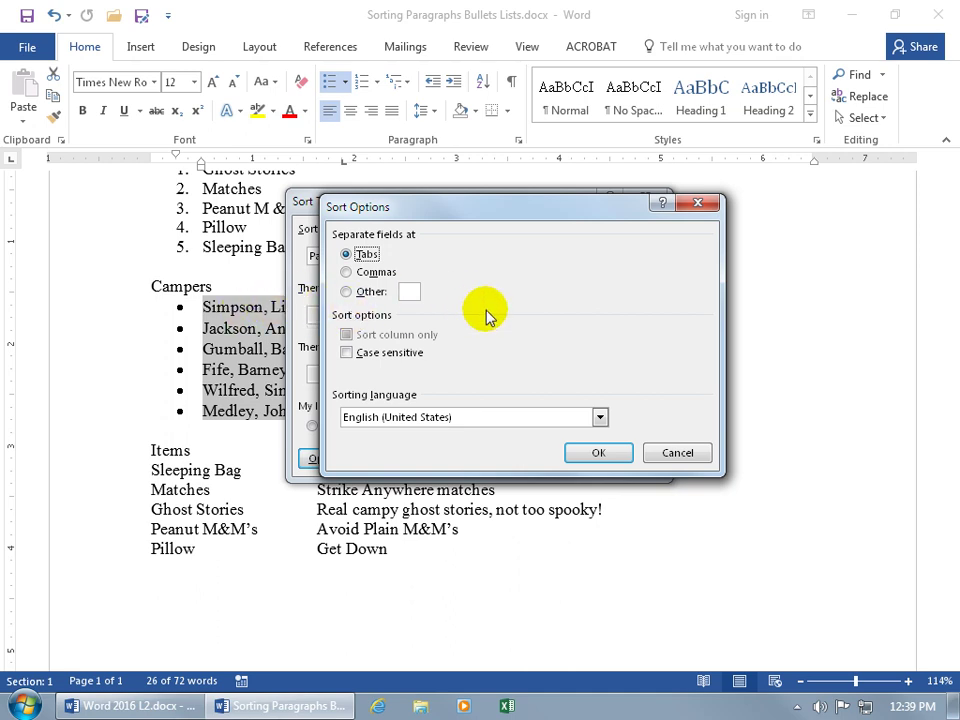
{"action": "left_click", "coordinate": [347, 273]}
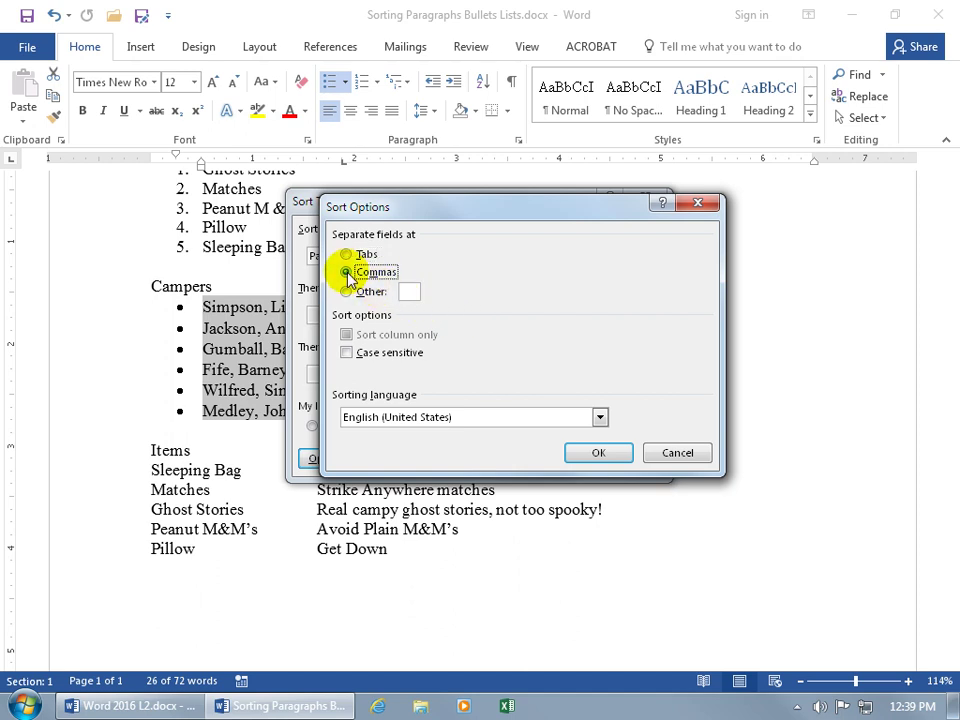
{"action": "left_click", "coordinate": [602, 454]}
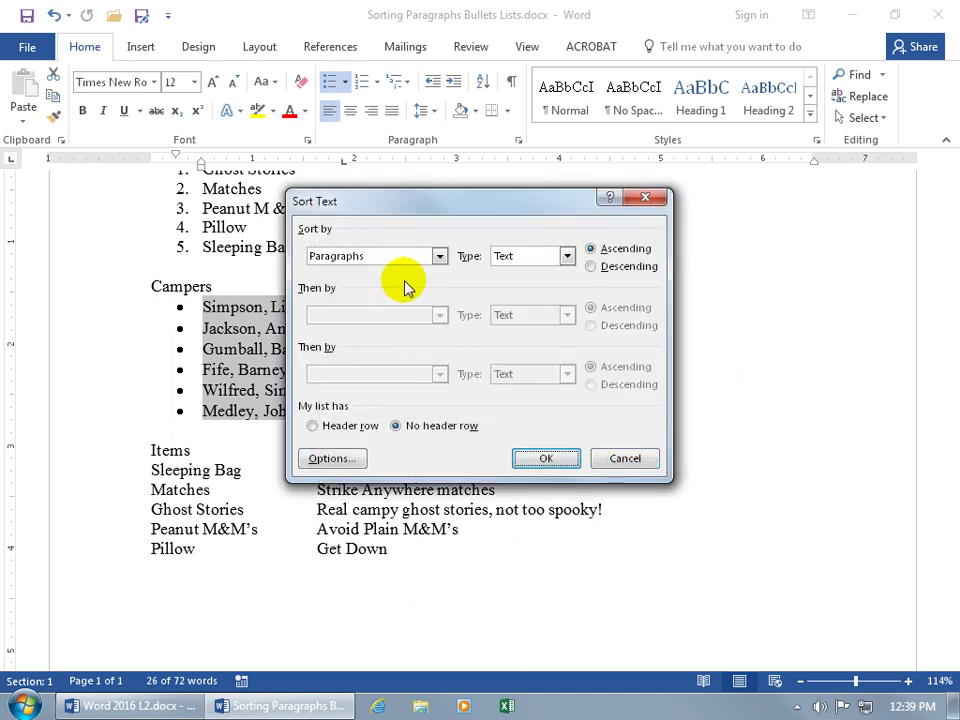
{"action": "left_click", "coordinate": [439, 256]}
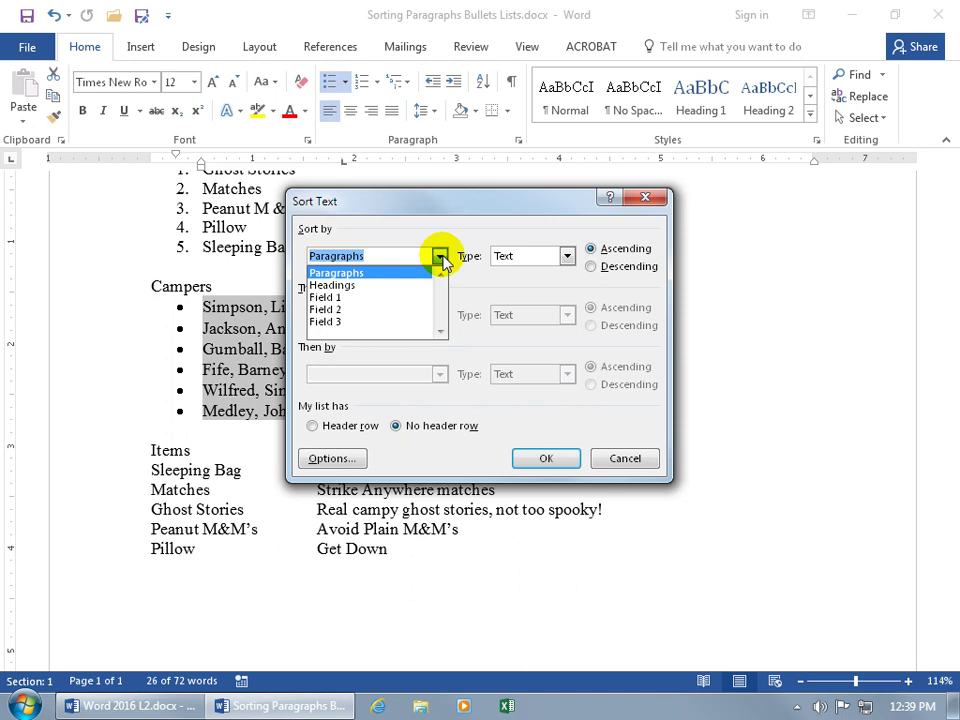
{"action": "left_click", "coordinate": [625, 456]}
{"action": "left_click", "coordinate": [625, 456]}
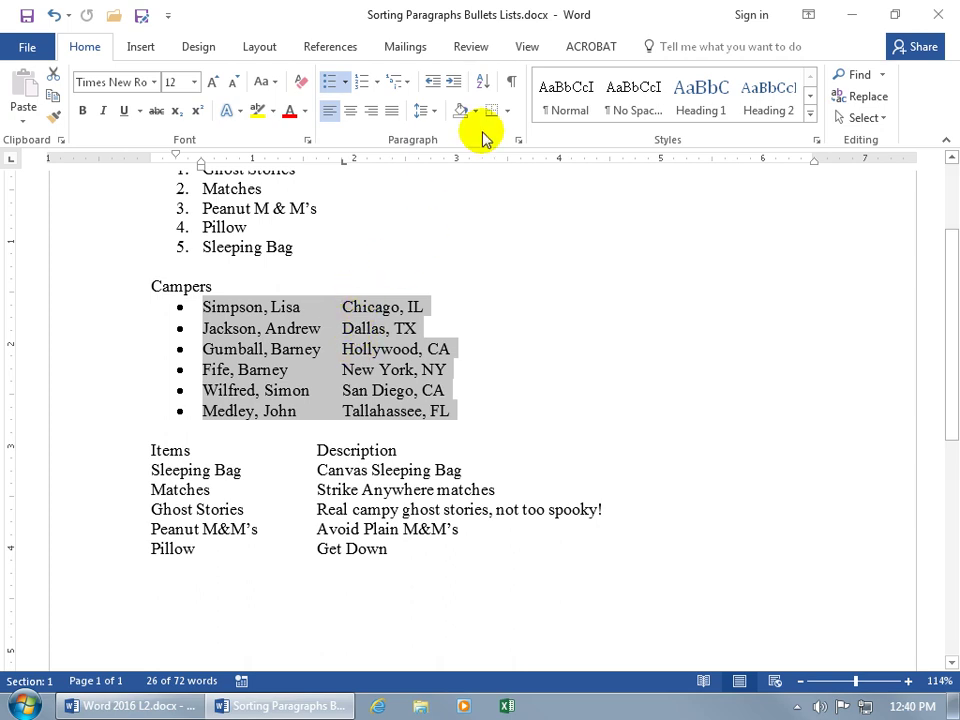
Step: Sort the selected Campers entries by city, using Field 2 as Text in descending order with no header row
{"action": "left_click", "coordinate": [484, 83]}
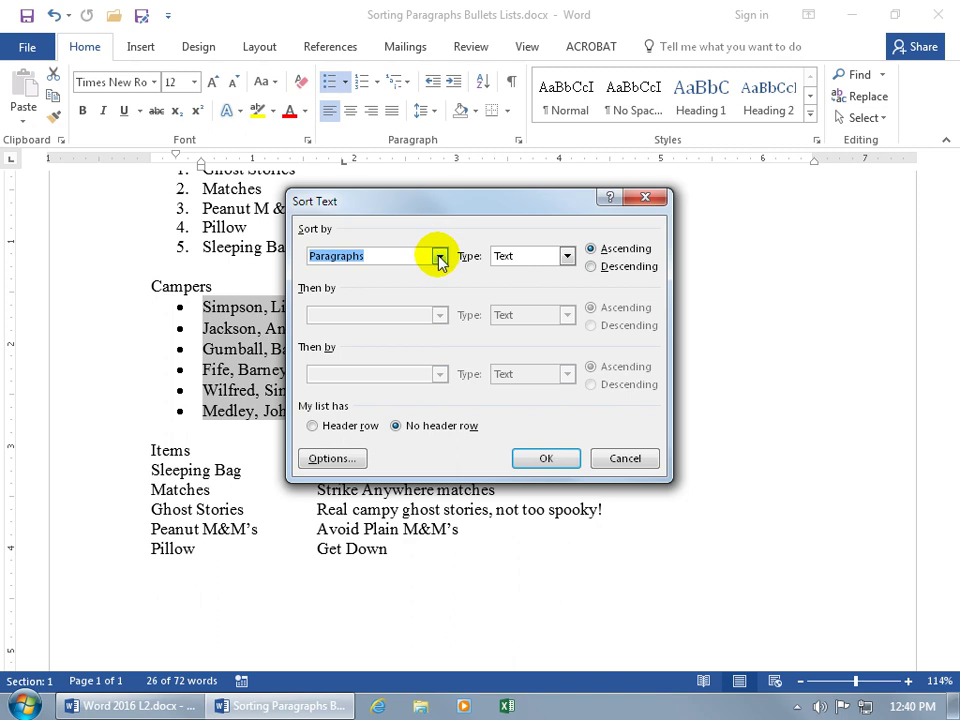
{"action": "left_click", "coordinate": [440, 258]}
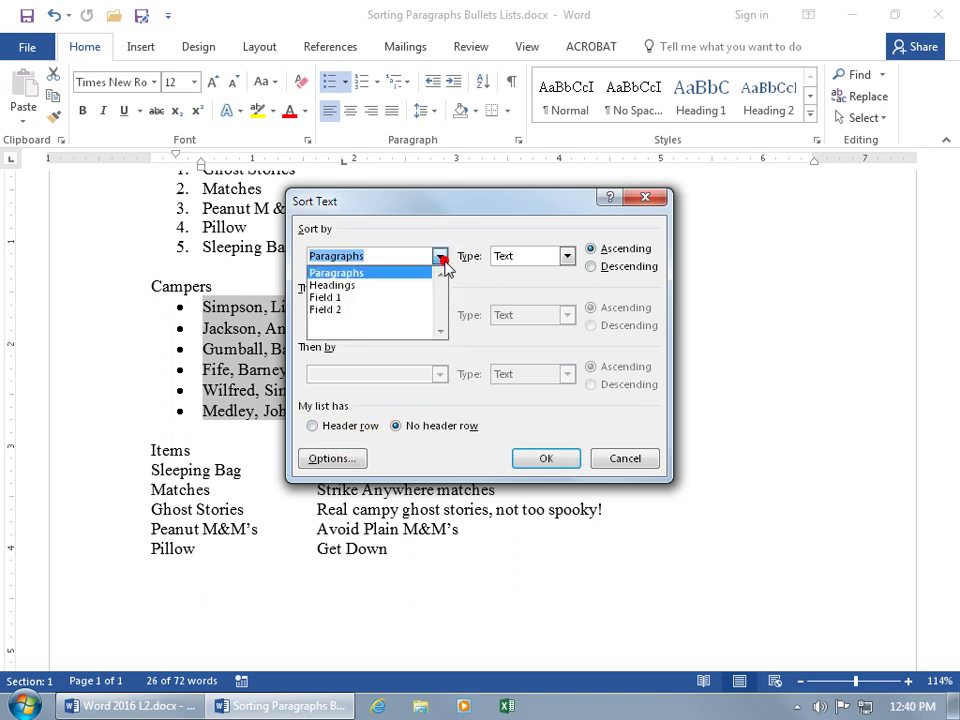
{"action": "left_click", "coordinate": [396, 312]}
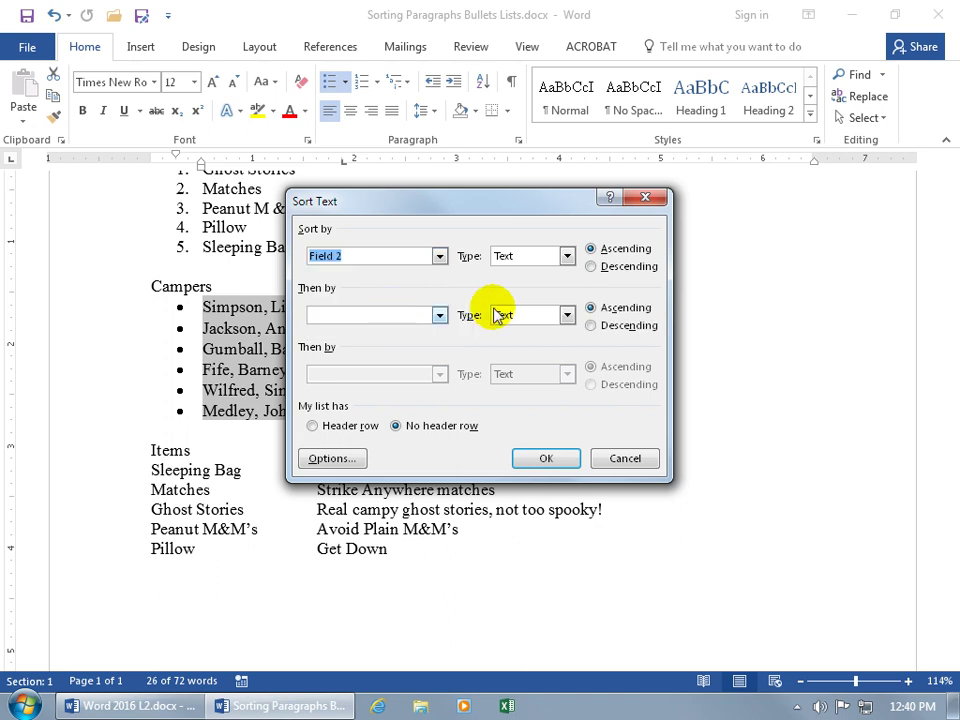
{"action": "left_click", "coordinate": [591, 267]}
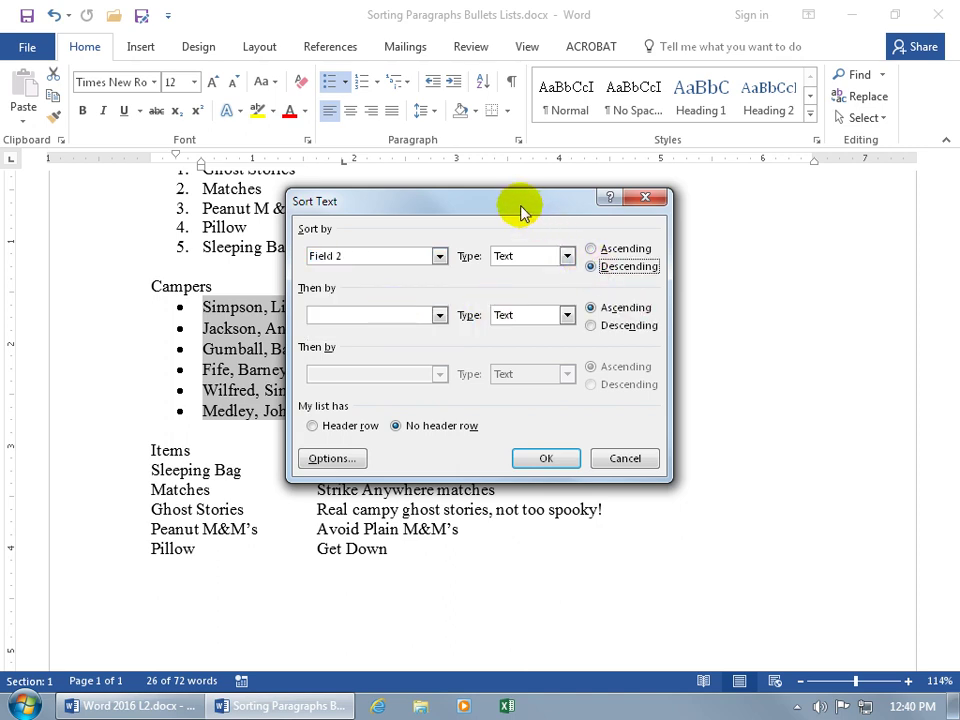
{"action": "left_click_drag", "start_coordinate": [521, 208], "coordinate": [644, 345]}
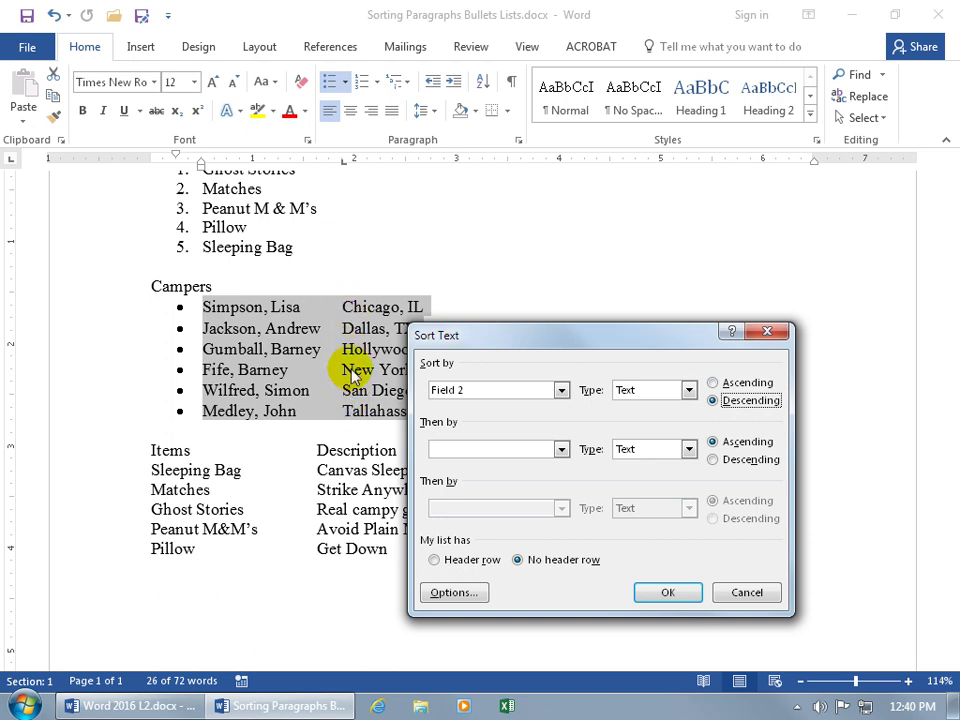
{"action": "left_click", "coordinate": [664, 593]}
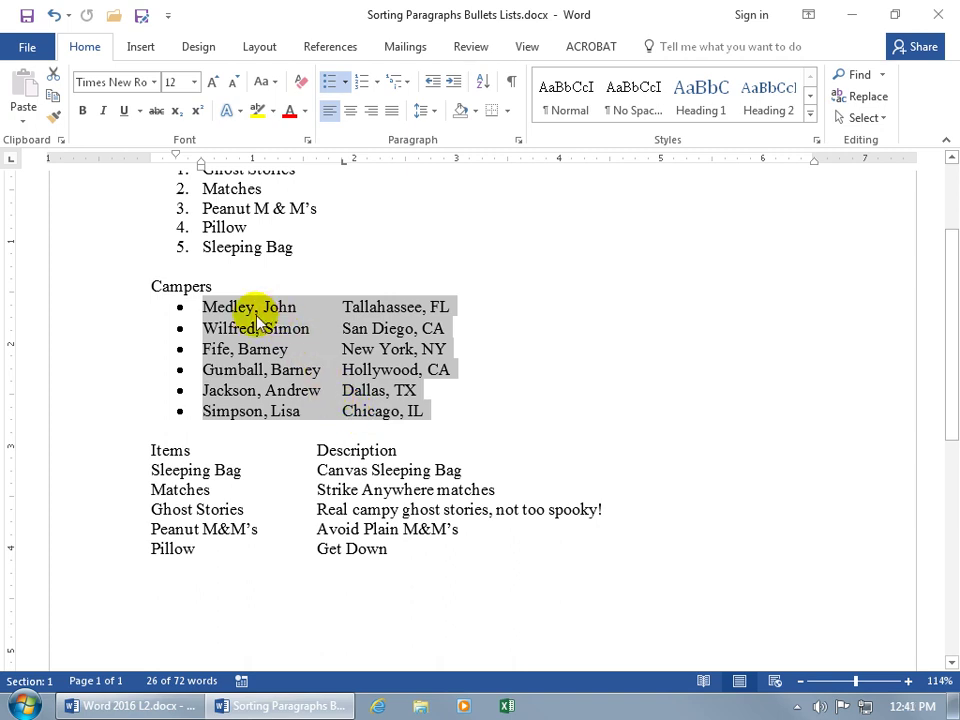
Step: Separate the Campers entries' sort fields at commas and sort them by first name, using Field 2 as Text in ascending order
{"action": "left_click", "coordinate": [484, 84]}
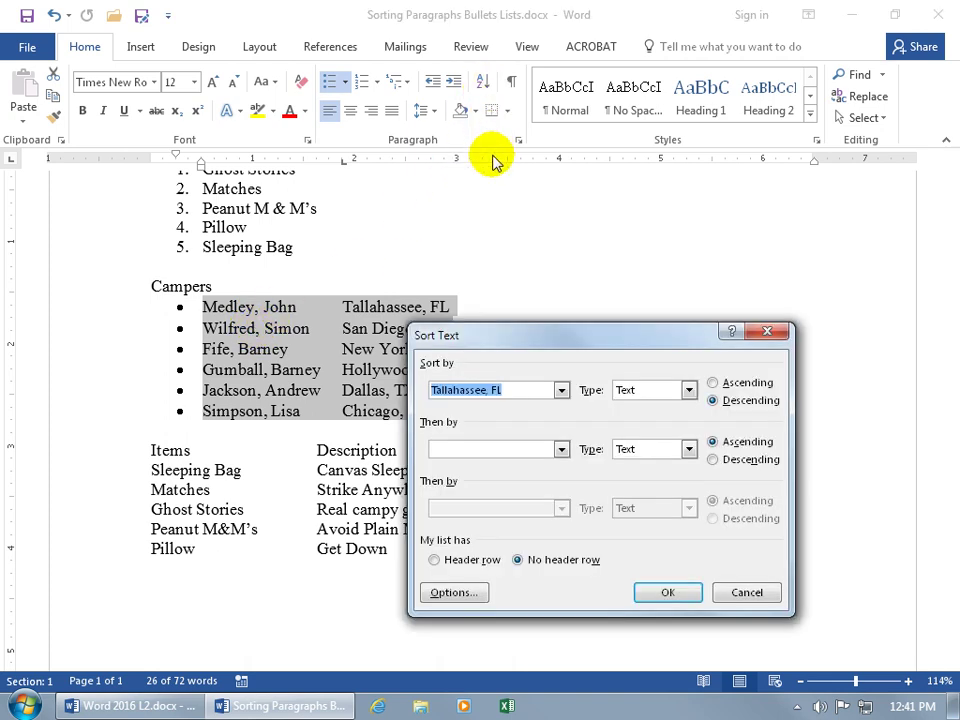
{"action": "left_click", "coordinate": [472, 594]}
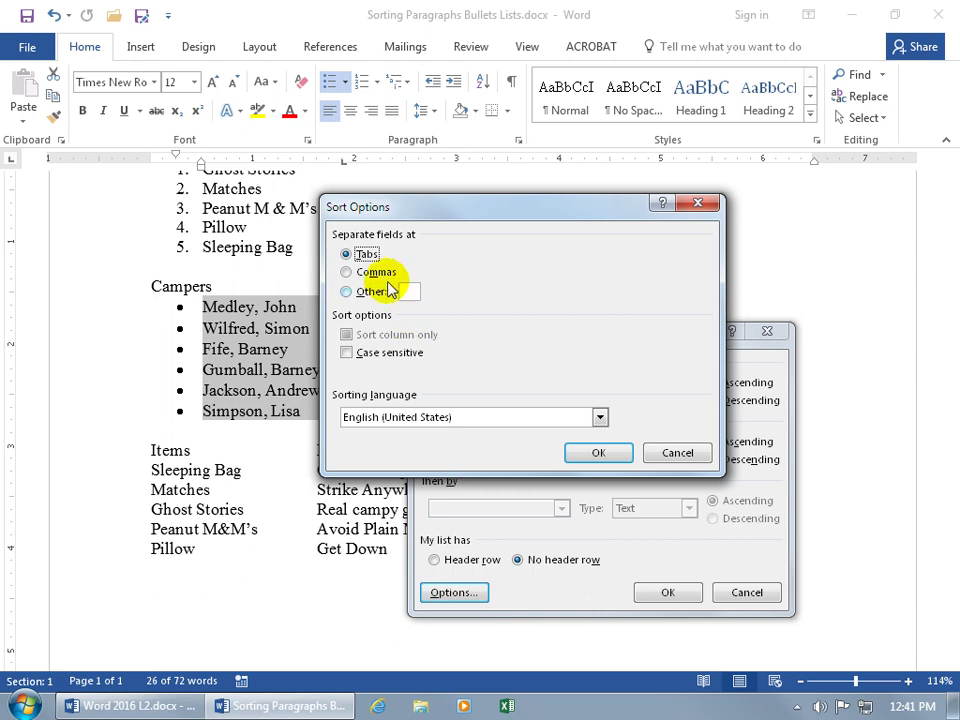
{"action": "left_click", "coordinate": [369, 272]}
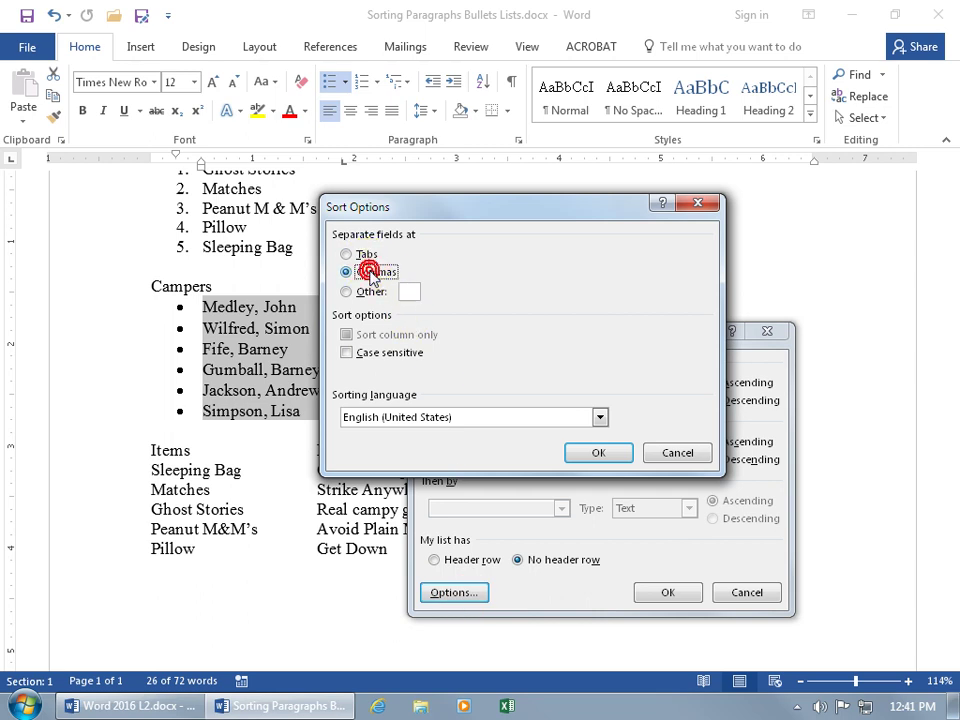
{"action": "left_click", "coordinate": [598, 454]}
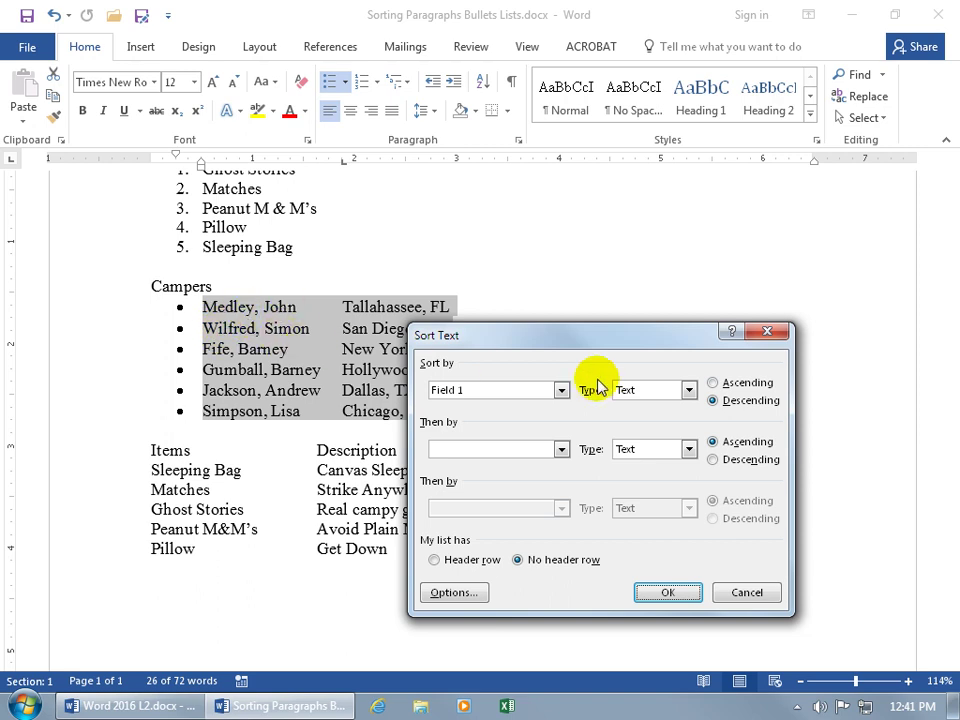
{"action": "left_click", "coordinate": [561, 390]}
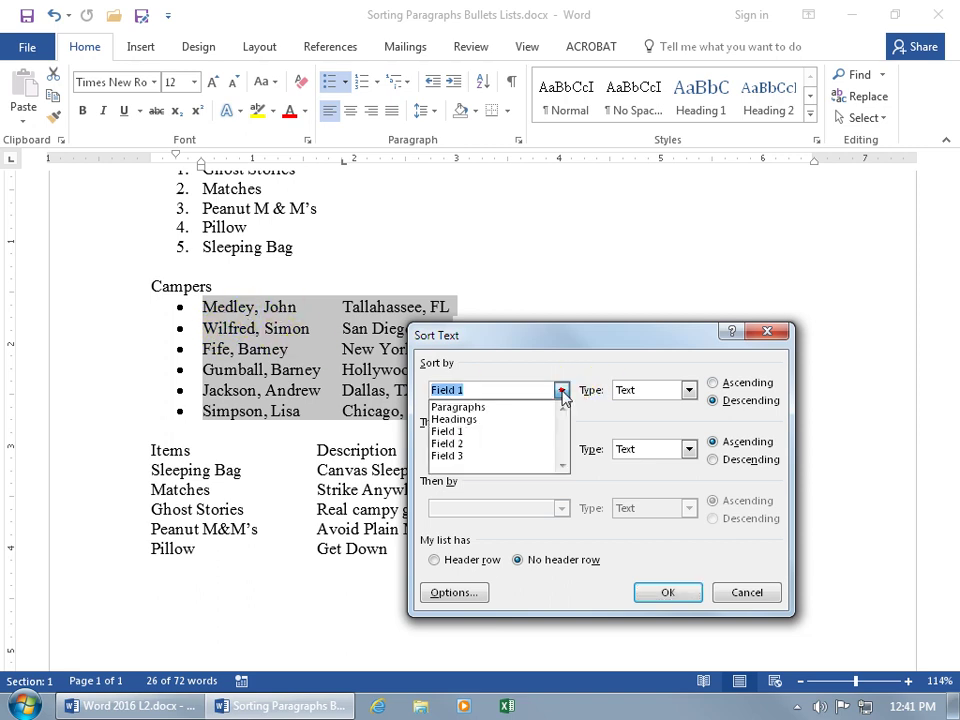
{"action": "left_click", "coordinate": [540, 444]}
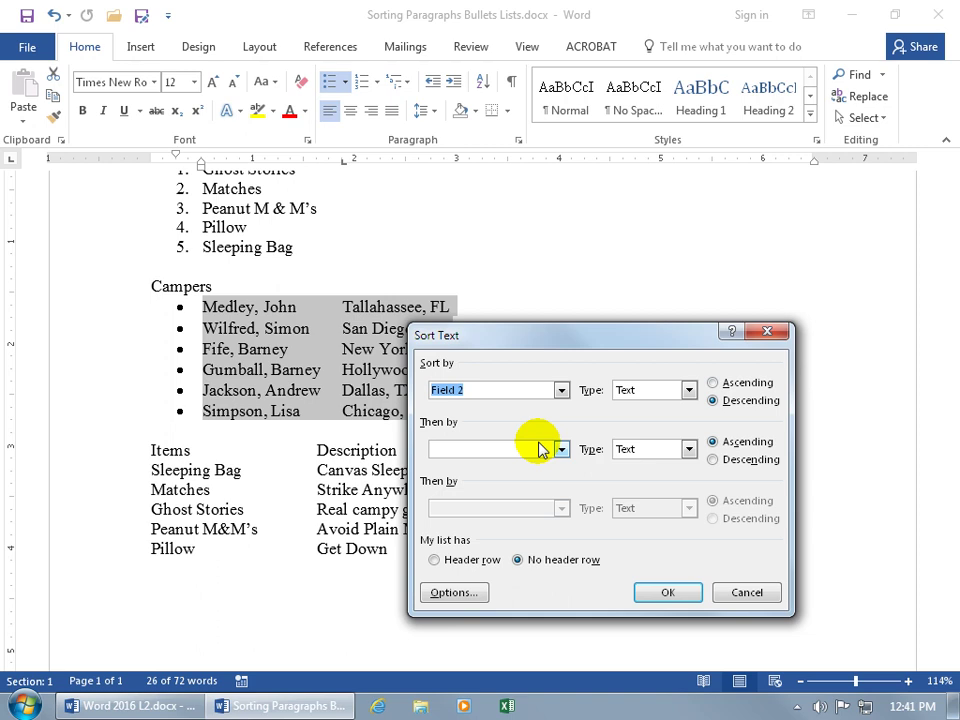
{"action": "left_click", "coordinate": [710, 383]}
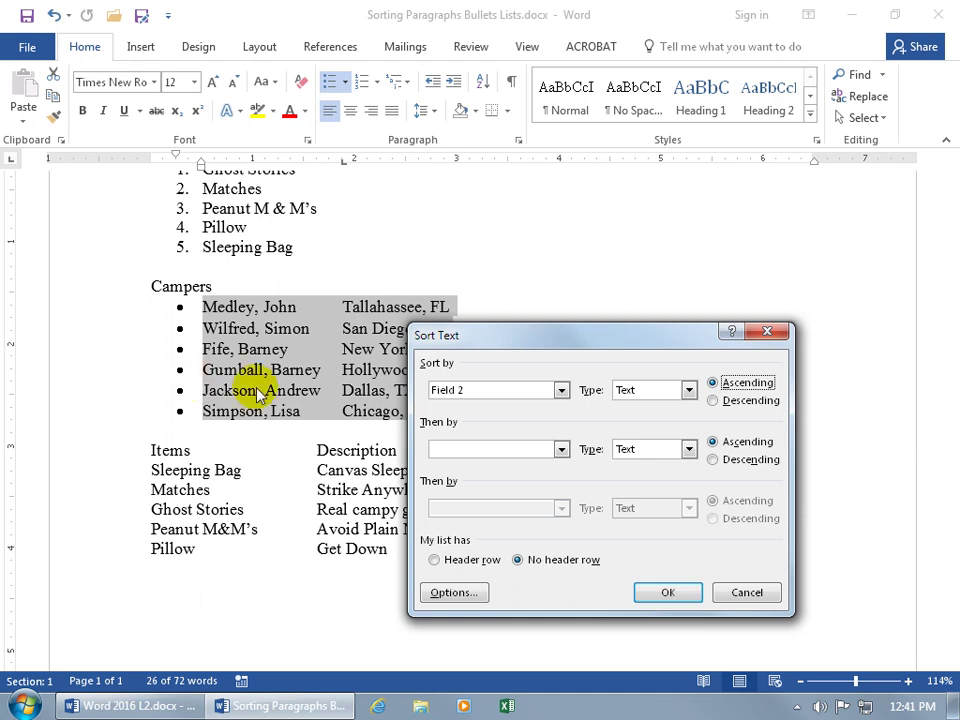
{"action": "left_click", "coordinate": [645, 592]}
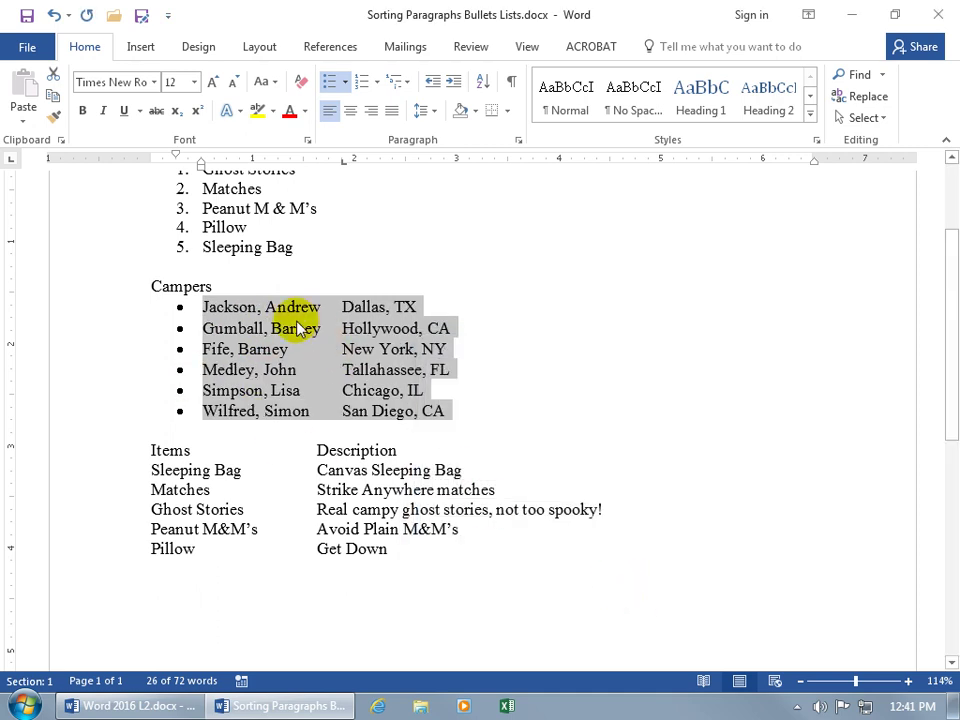
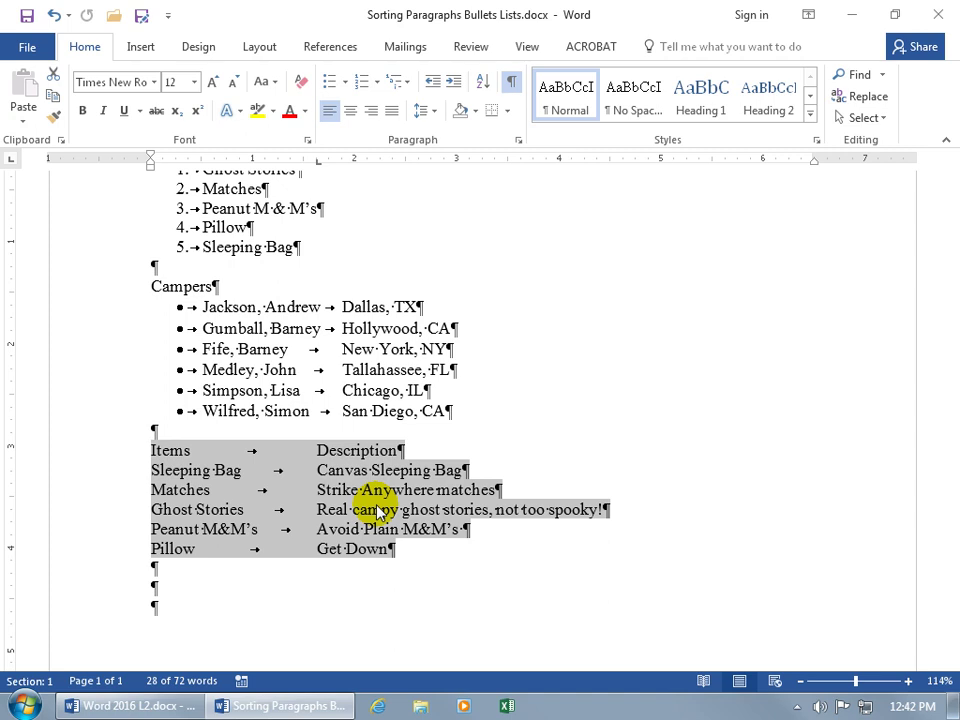
Step: Try sorting the five rows below the Items and Description header by Field 1 as Text in ascending order, and undo the sort
{"action": "left_click", "coordinate": [150, 466]}
{"action": "left_click_drag", "start_coordinate": [148, 470], "coordinate": [392, 551]}
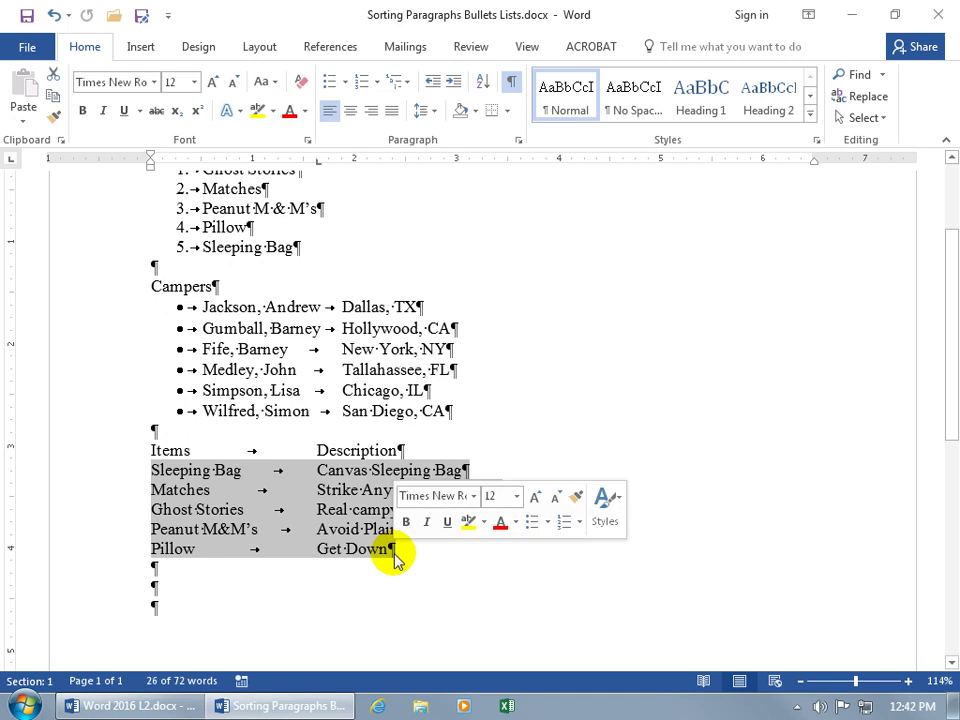
{"action": "left_click", "coordinate": [483, 83]}
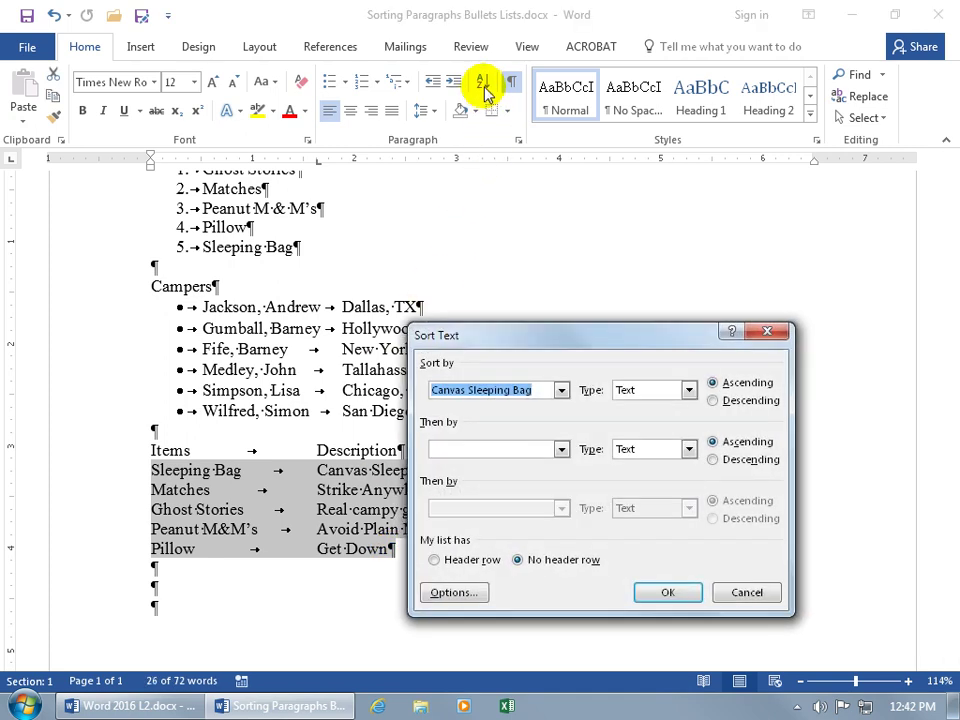
{"action": "left_click", "coordinate": [561, 390]}
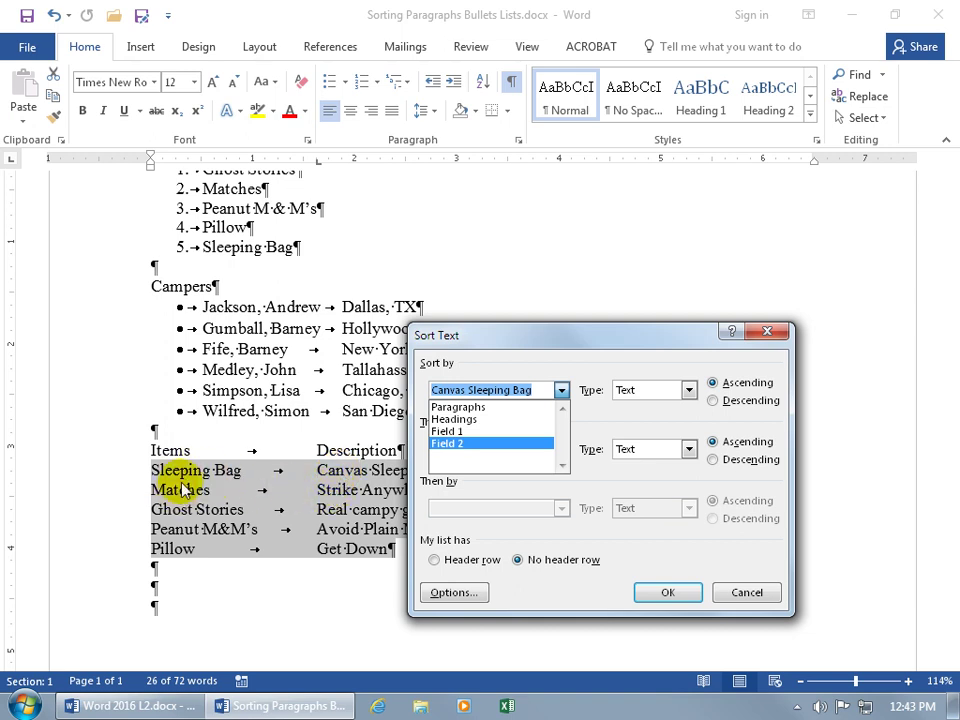
{"action": "left_click", "coordinate": [468, 431]}
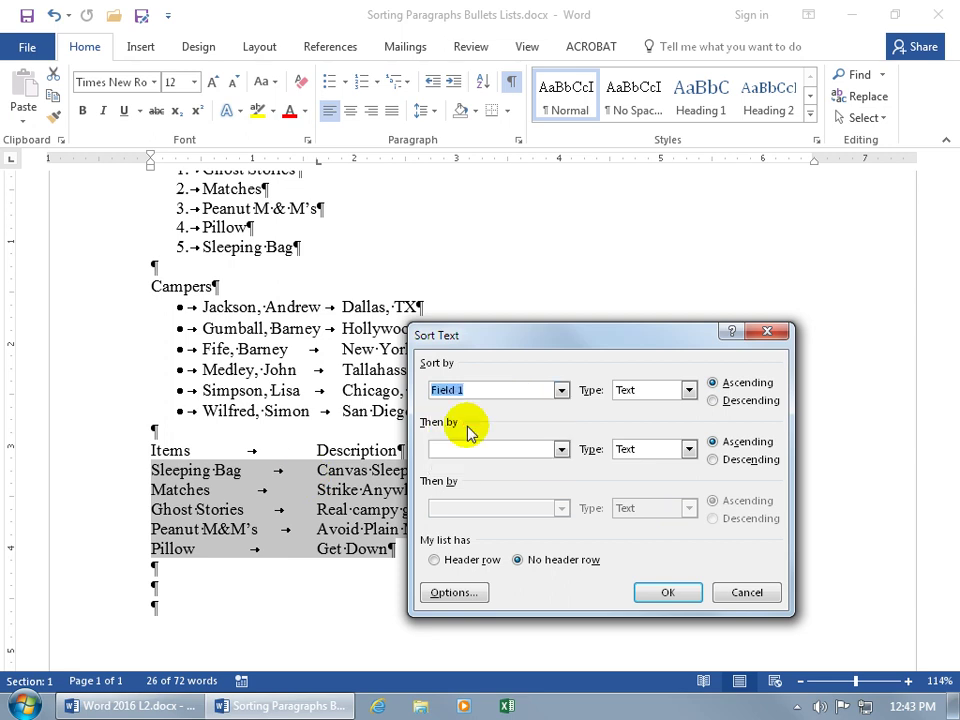
{"action": "left_click", "coordinate": [443, 593]}
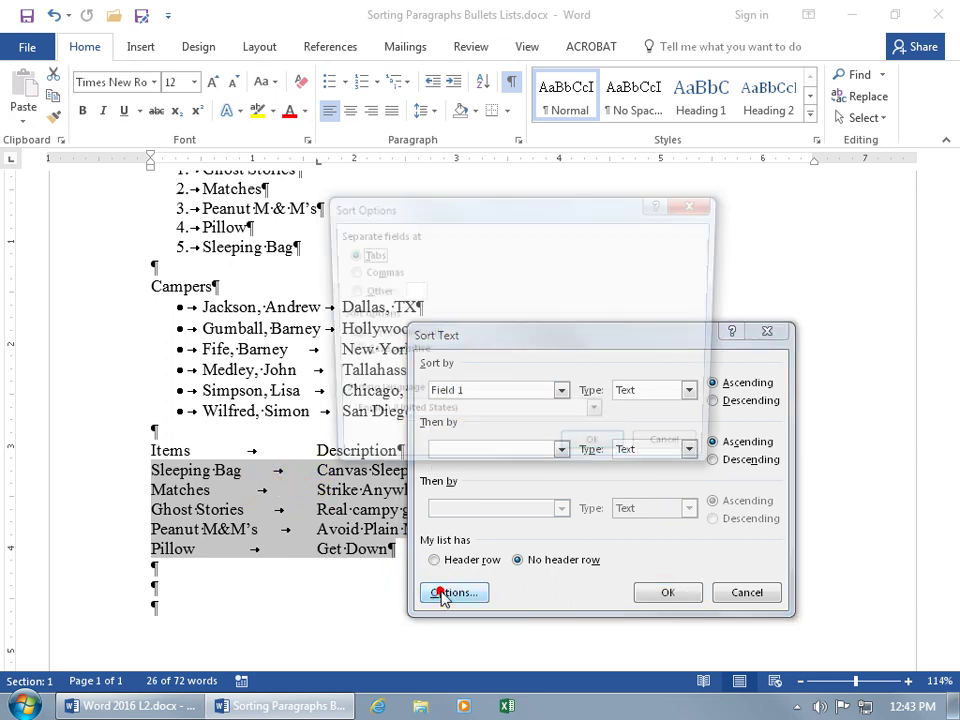
{"action": "left_click", "coordinate": [675, 451]}
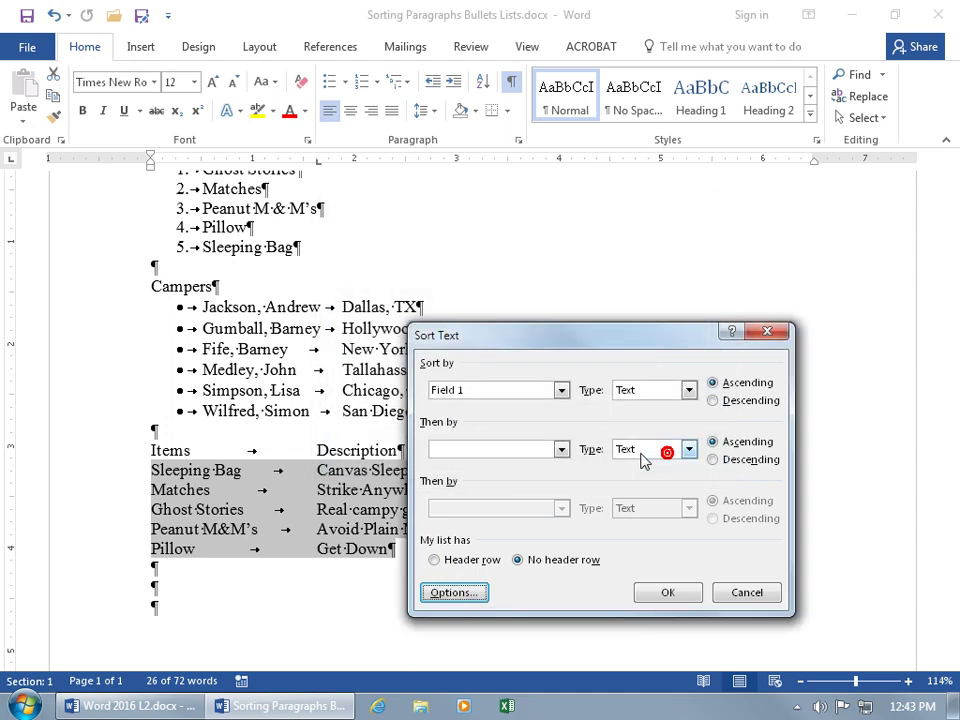
{"action": "left_click", "coordinate": [676, 593]}
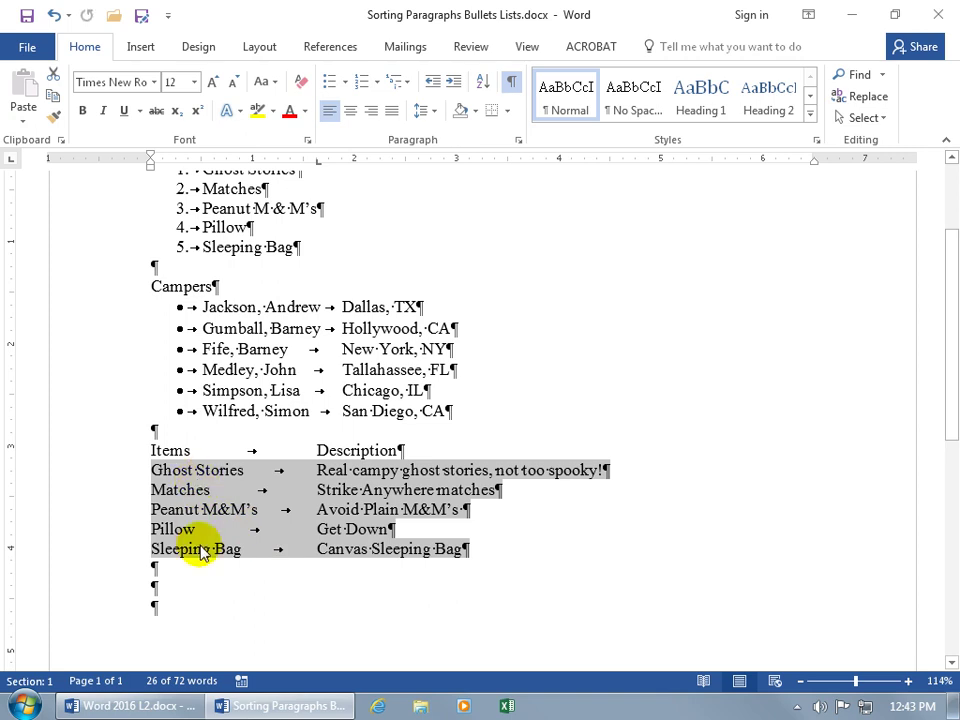
{"action": "left_click", "coordinate": [53, 15]}
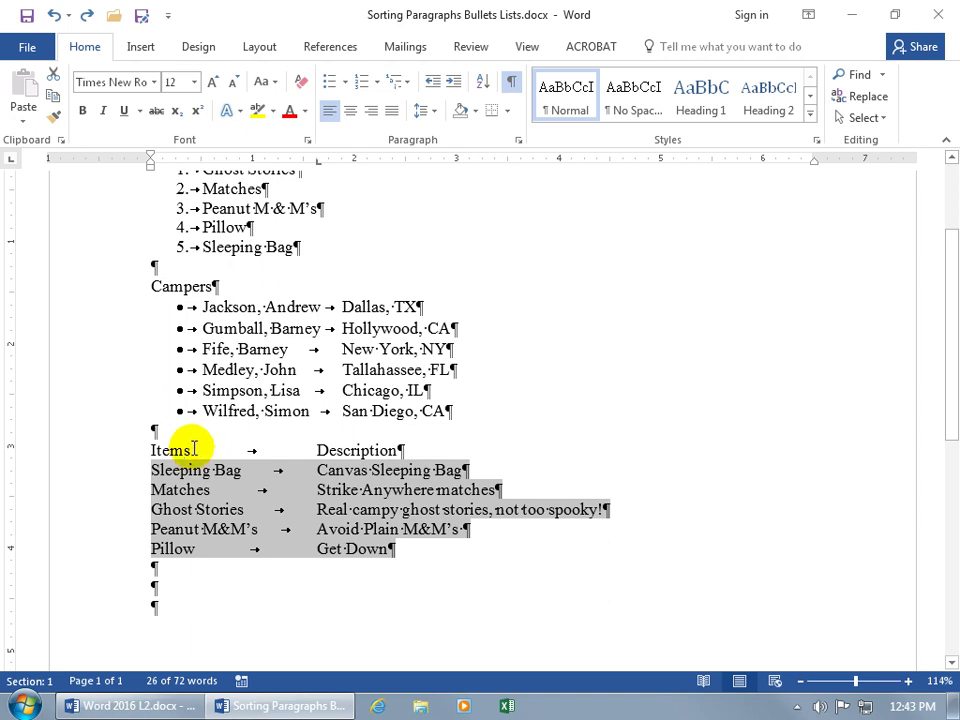
Step: Sort the whole tabbed Items and Description list, including its header row, by the Items column as Text in ascending order
{"action": "left_click_drag", "start_coordinate": [145, 450], "coordinate": [393, 551]}
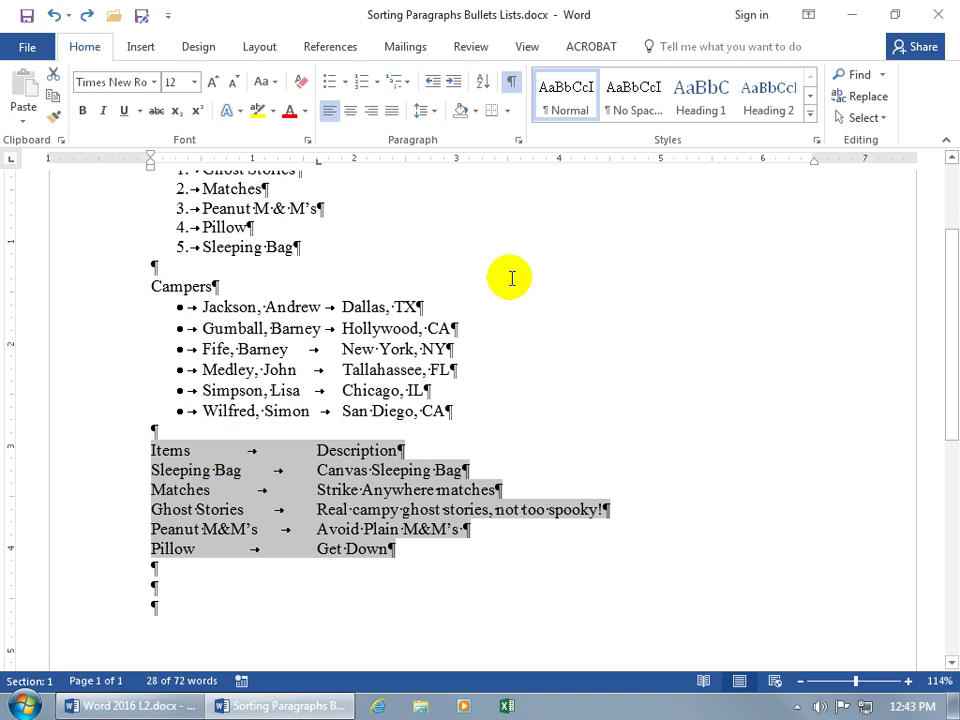
{"action": "left_click", "coordinate": [483, 84]}
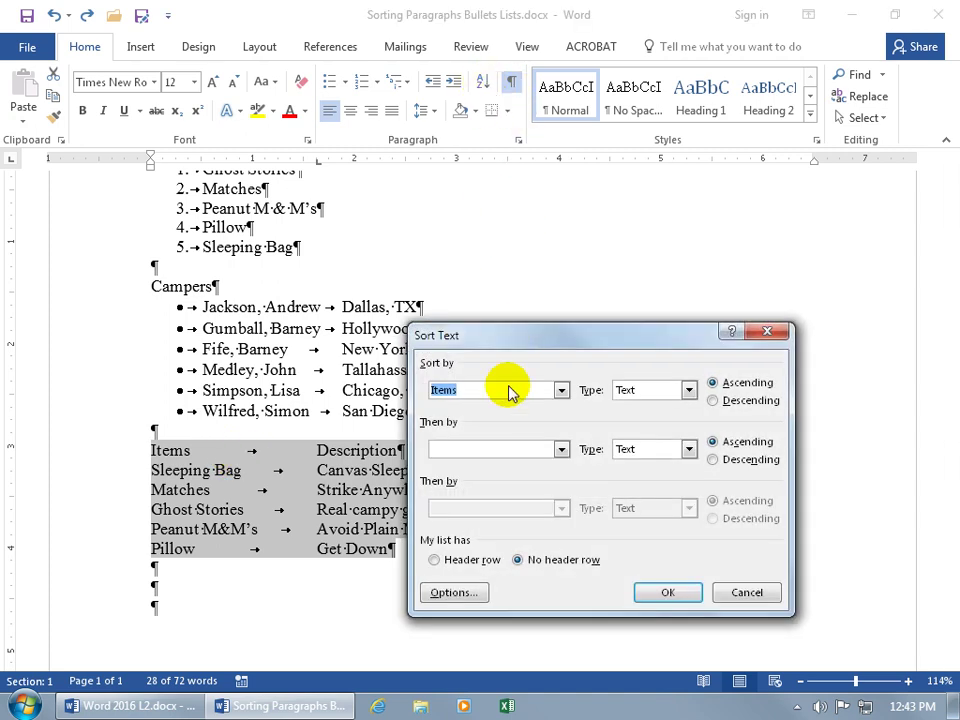
{"action": "left_click", "coordinate": [440, 563]}
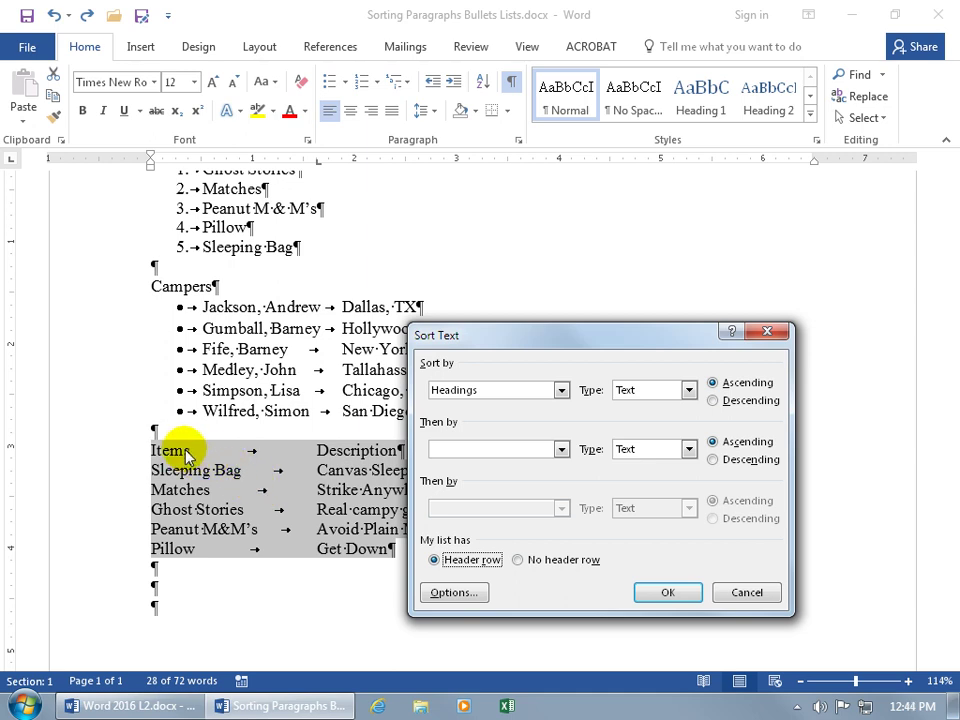
{"action": "left_click", "coordinate": [561, 391]}
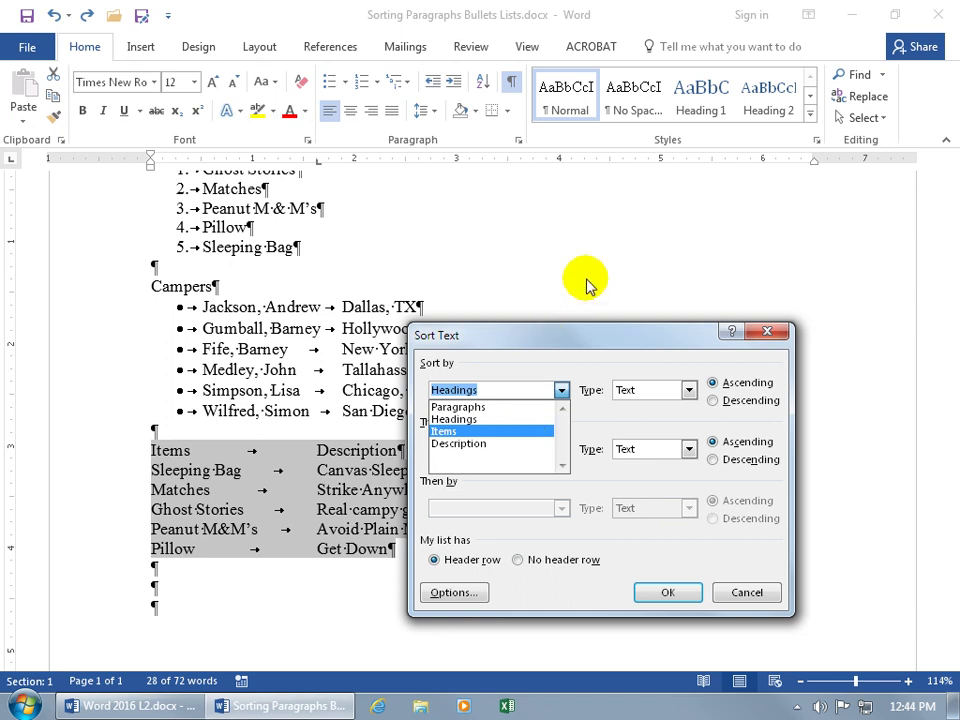
{"action": "left_click", "coordinate": [550, 332]}
{"action": "left_click_drag", "start_coordinate": [557, 340], "coordinate": [517, 265]}
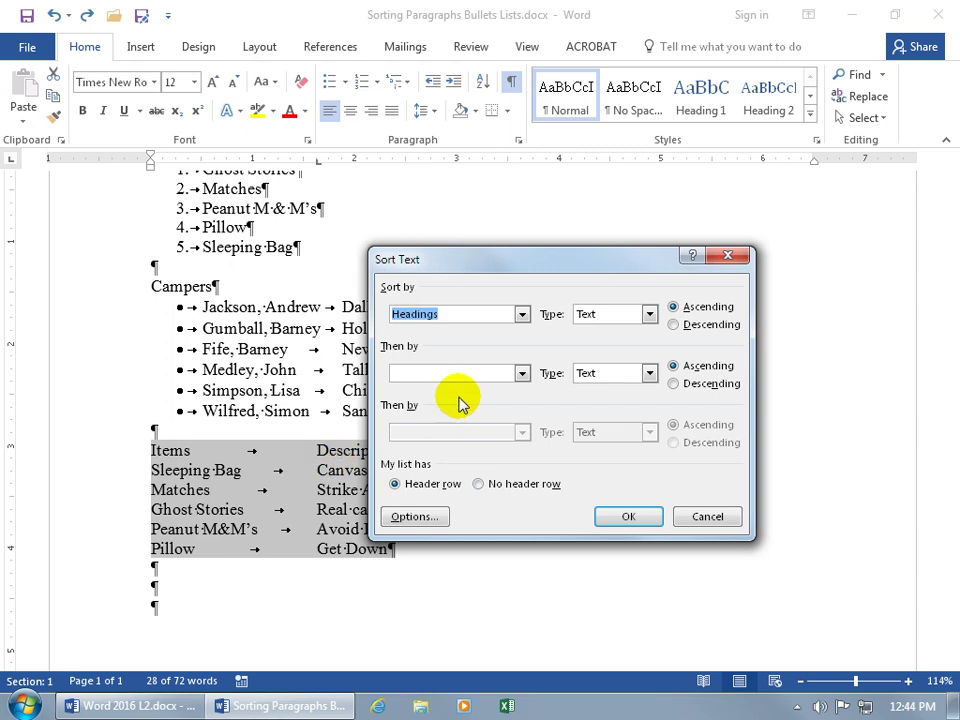
{"action": "left_click", "coordinate": [521, 313]}
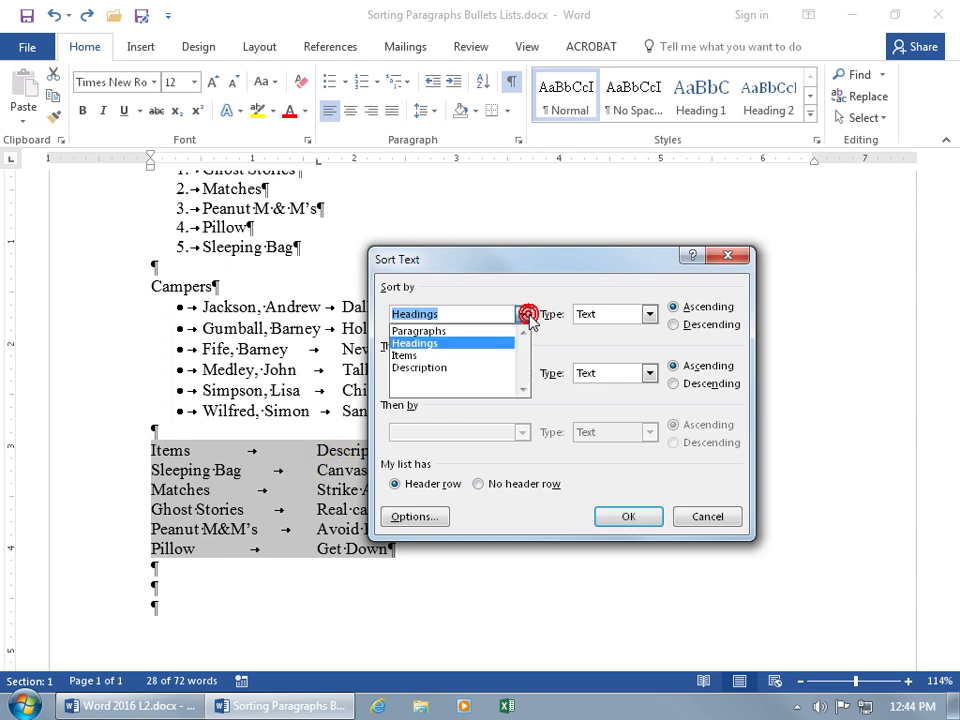
{"action": "left_click", "coordinate": [480, 356]}
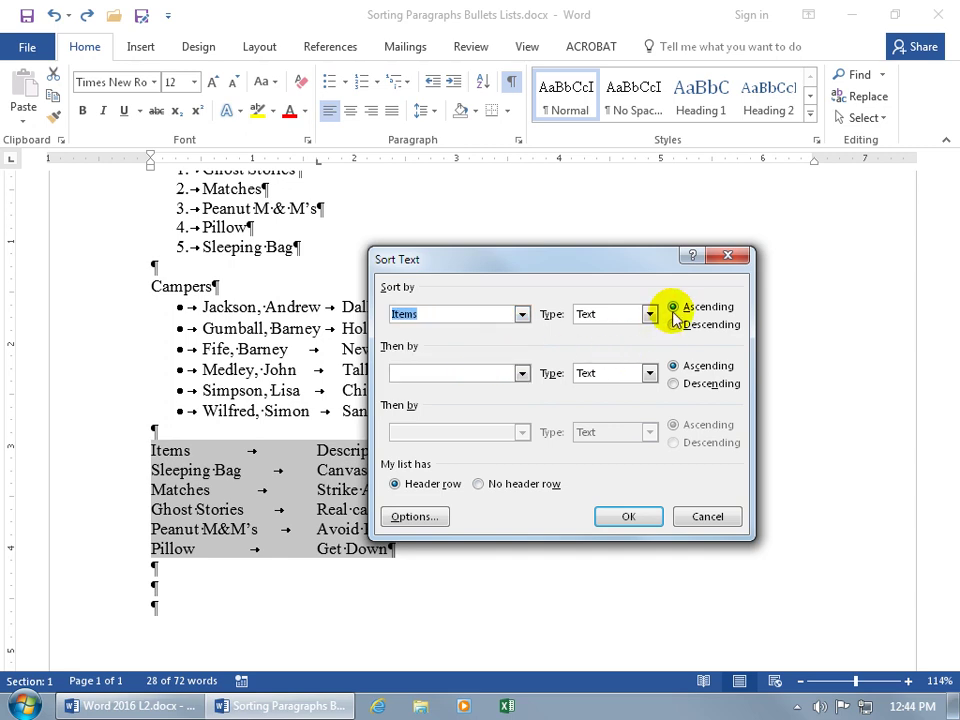
{"action": "left_click", "coordinate": [640, 519]}
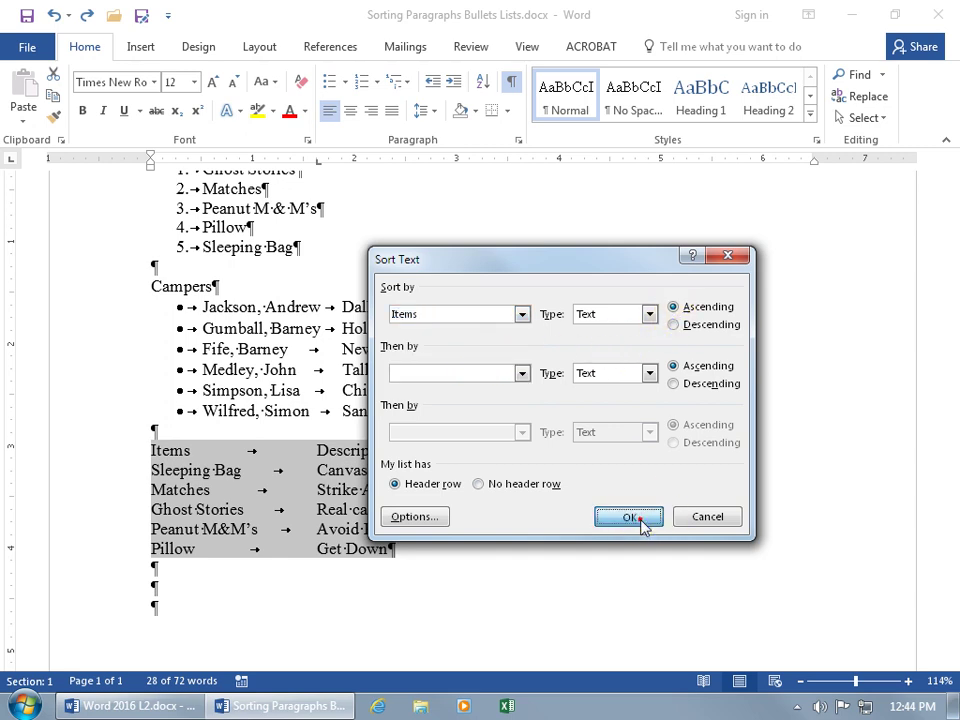